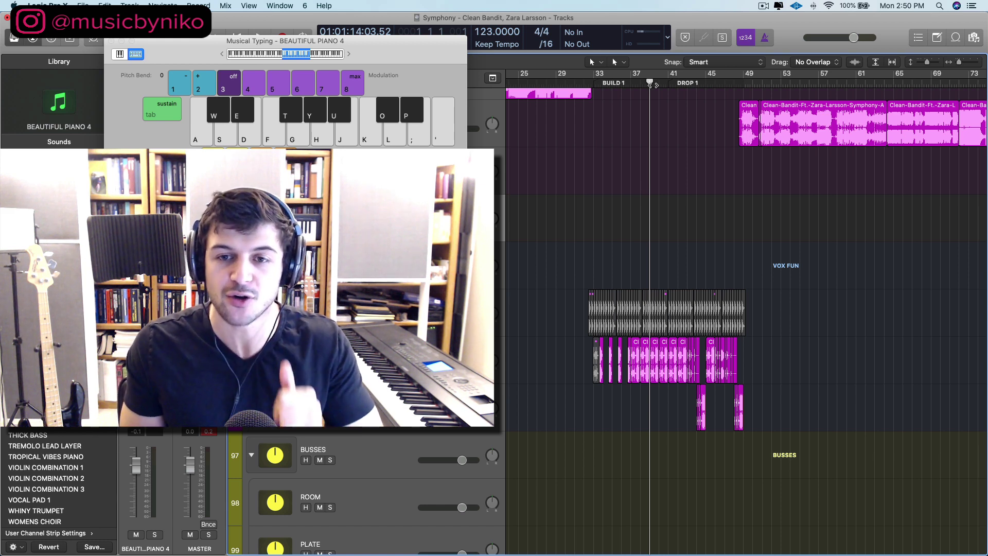
Play the vocal phrase on the Audio 9 track from 50 3 to hear its chops.
{"action": "key", "text": "space"}
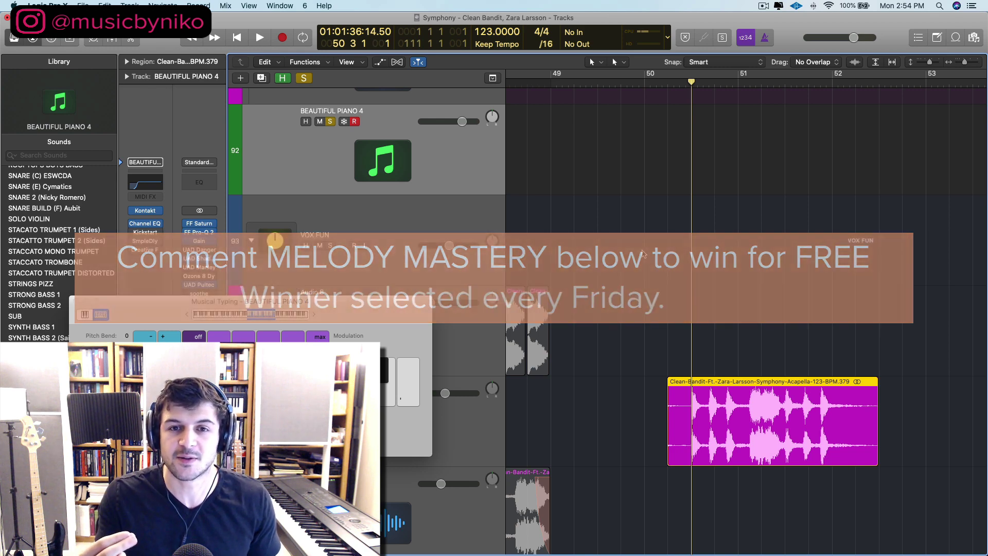
{"action": "scroll", "coordinate": [642, 253], "scroll_direction": "down", "scroll_amount": 2}
{"action": "scroll", "coordinate": [642, 254], "scroll_direction": "down", "scroll_amount": 1}
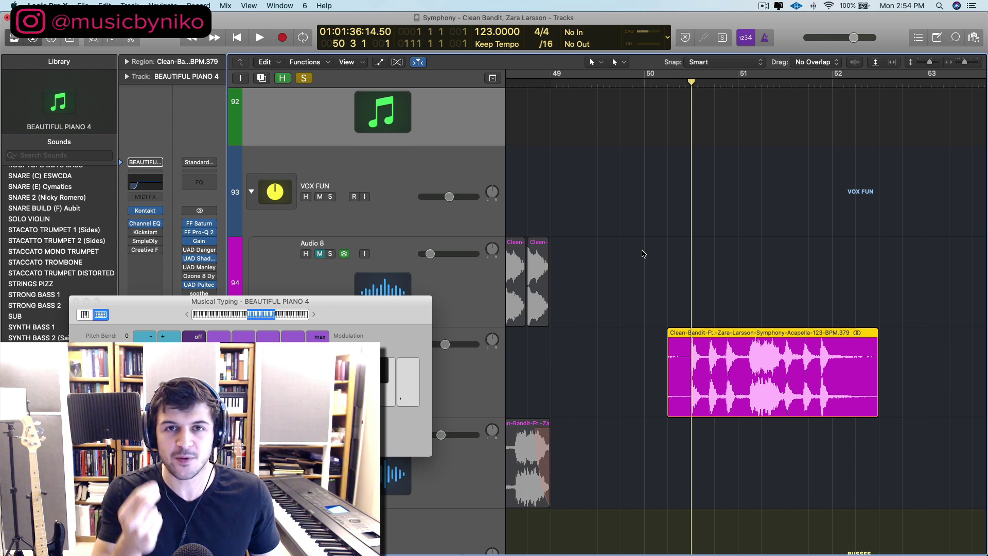
{"action": "scroll", "coordinate": [642, 254], "scroll_direction": "right", "scroll_amount": 3}
{"action": "scroll", "coordinate": [642, 253], "scroll_direction": "up", "scroll_amount": 5}
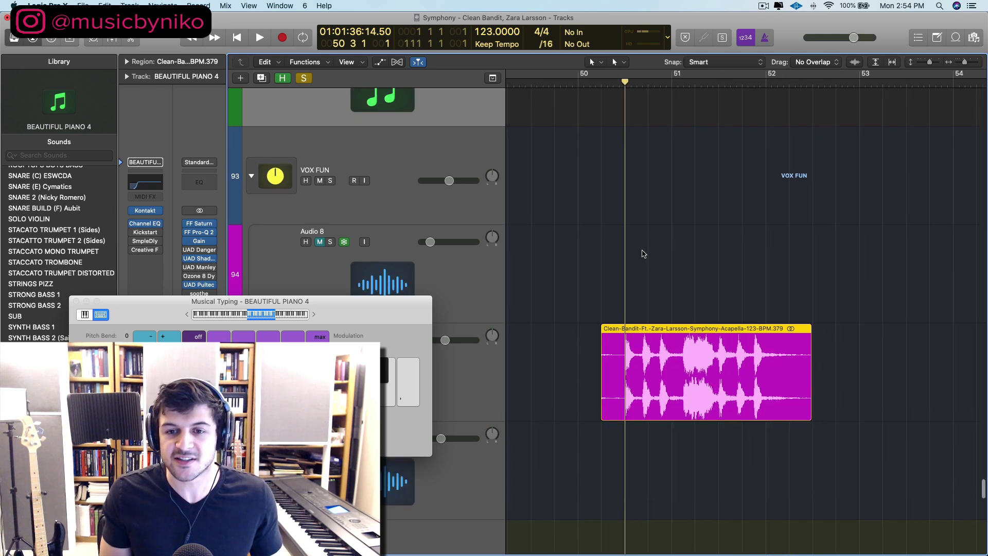
{"action": "scroll", "coordinate": [642, 254], "scroll_direction": "down", "scroll_amount": 2}
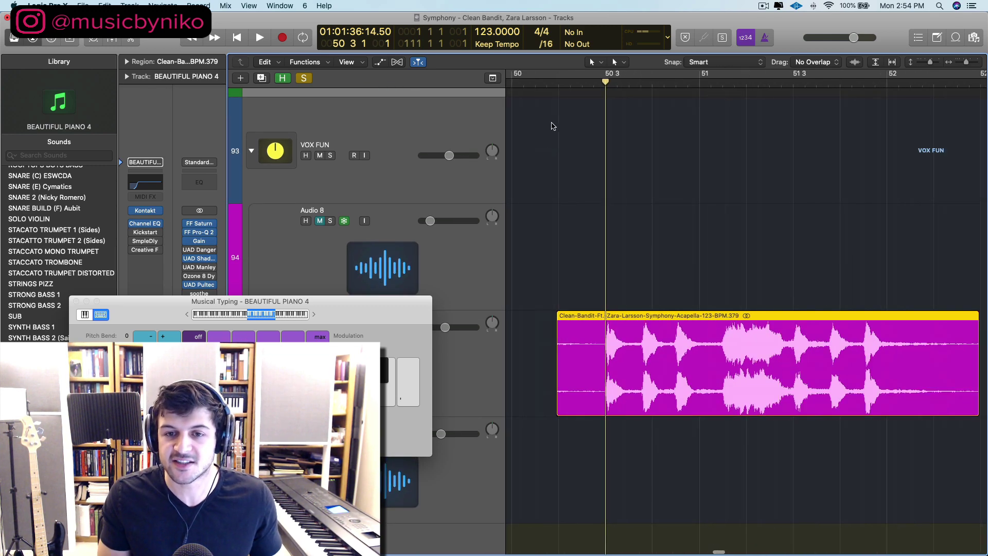
{"action": "left_click", "coordinate": [582, 83]}
{"action": "key", "text": "space"}
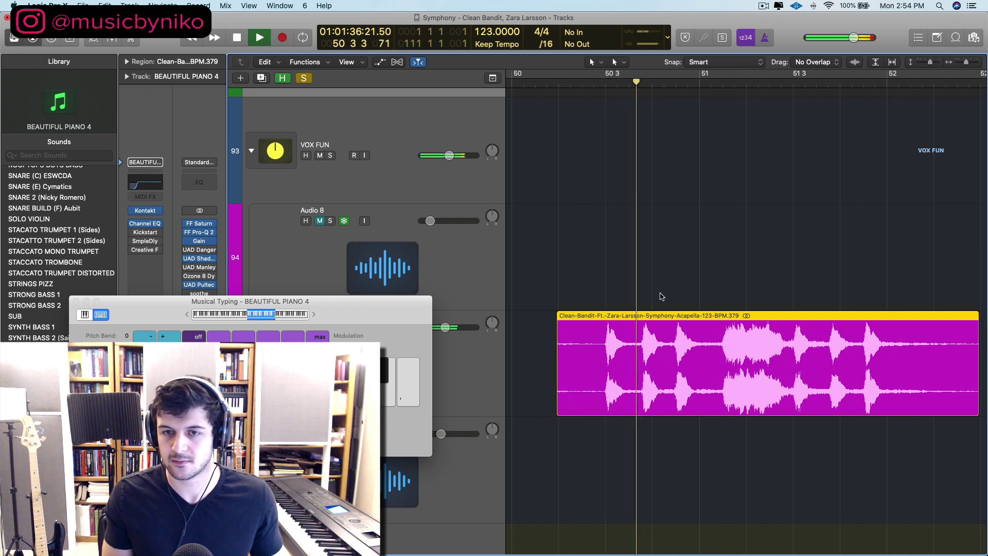
{"action": "scroll", "coordinate": [661, 297], "scroll_direction": "down", "scroll_amount": 5}
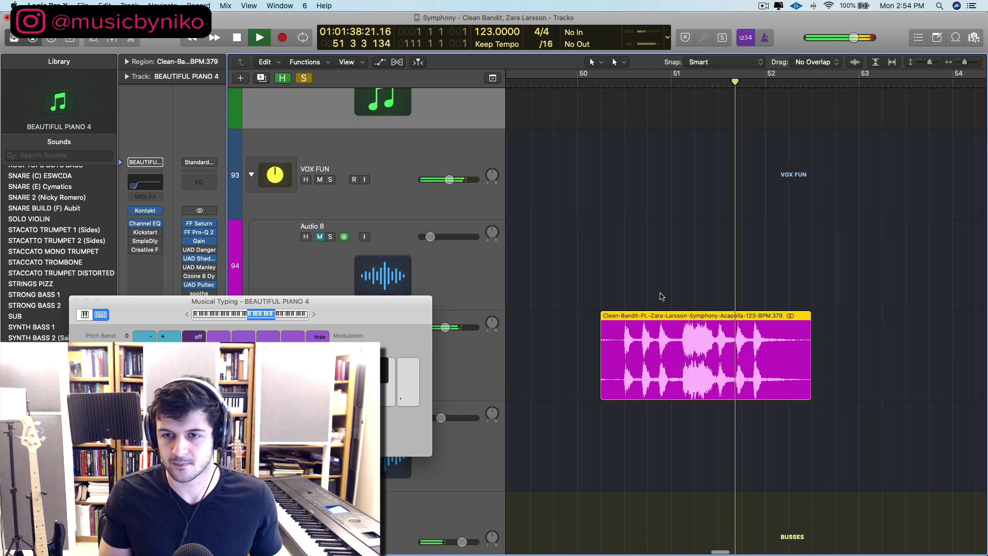
{"action": "key", "text": "space"}
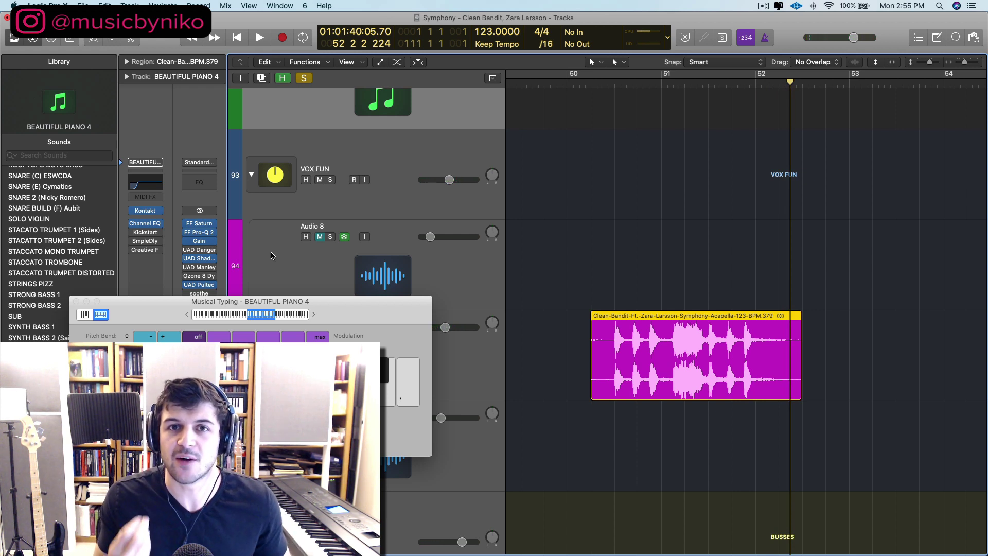
Split the vocal region at 50 3 and delete the quiet part before the first chop.
{"action": "left_click_drag", "start_coordinate": [267, 300], "coordinate": [311, 182]}
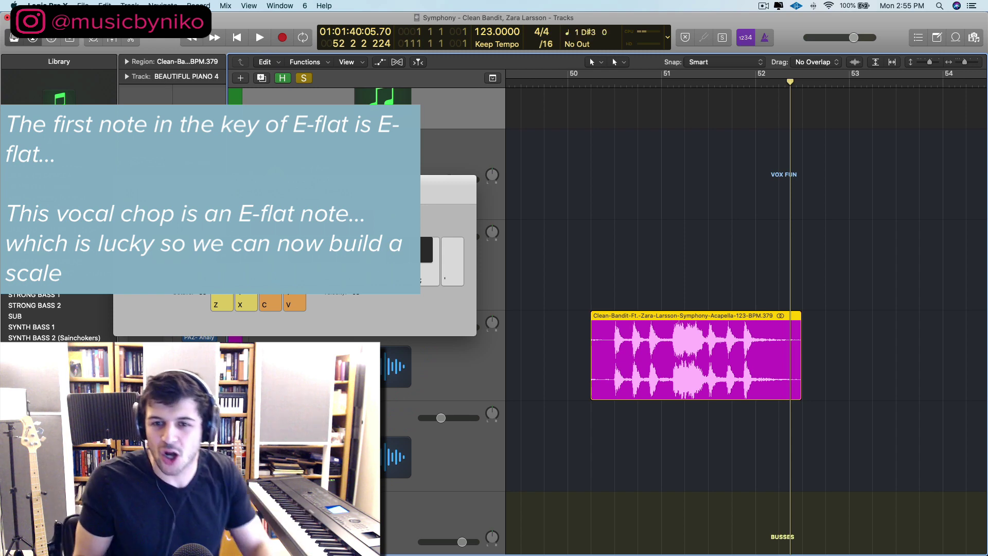
{"action": "left_click", "coordinate": [561, 310]}
{"action": "scroll", "coordinate": [612, 303], "scroll_direction": "up", "scroll_amount": 5}
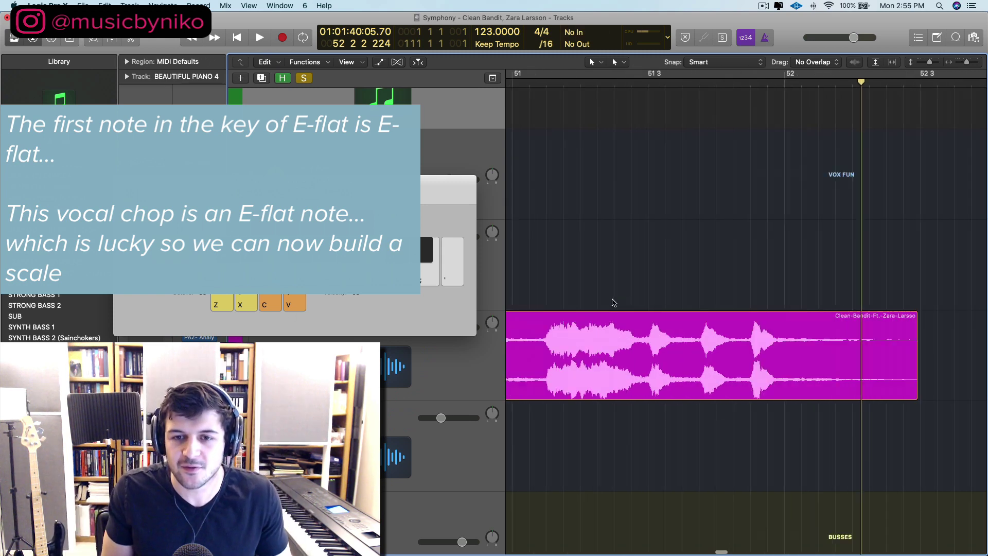
{"action": "scroll", "coordinate": [612, 303], "scroll_direction": "left", "scroll_amount": 5}
{"action": "left_click", "coordinate": [636, 86]}
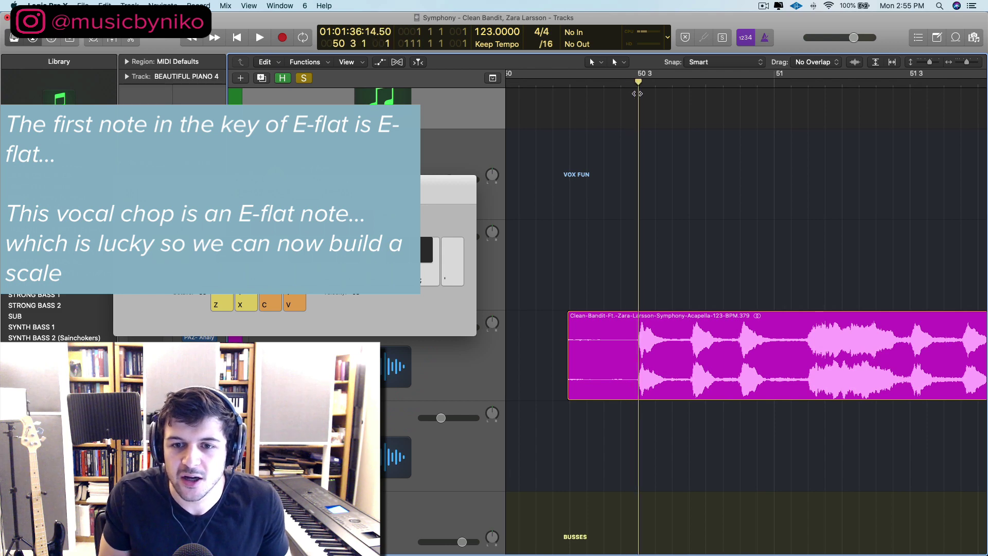
{"action": "left_click", "coordinate": [611, 335]}
{"action": "key", "text": "super+t"}
{"action": "key", "text": "super+Right"}
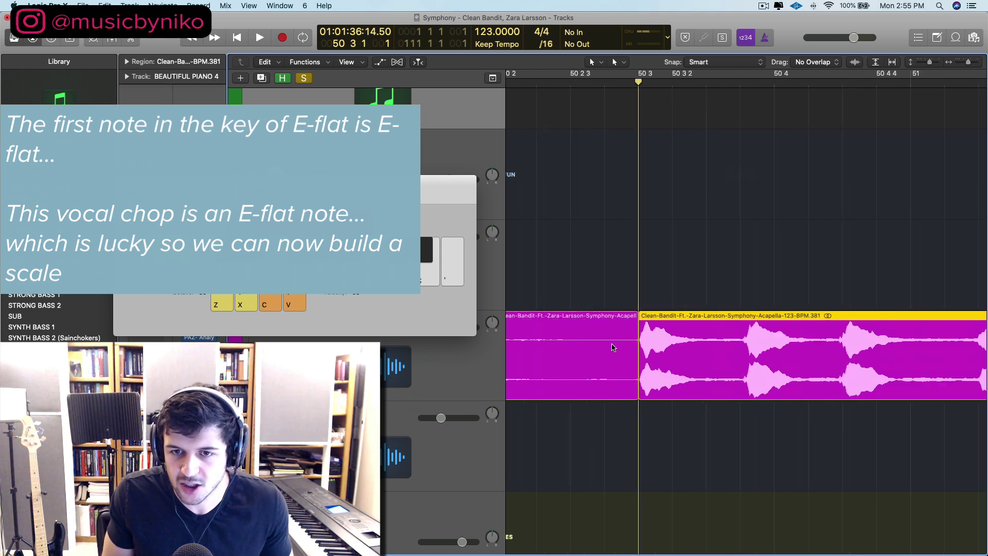
{"action": "left_click", "coordinate": [613, 347]}
{"action": "key", "text": "Delete"}
{"action": "left_click", "coordinate": [516, 191]}
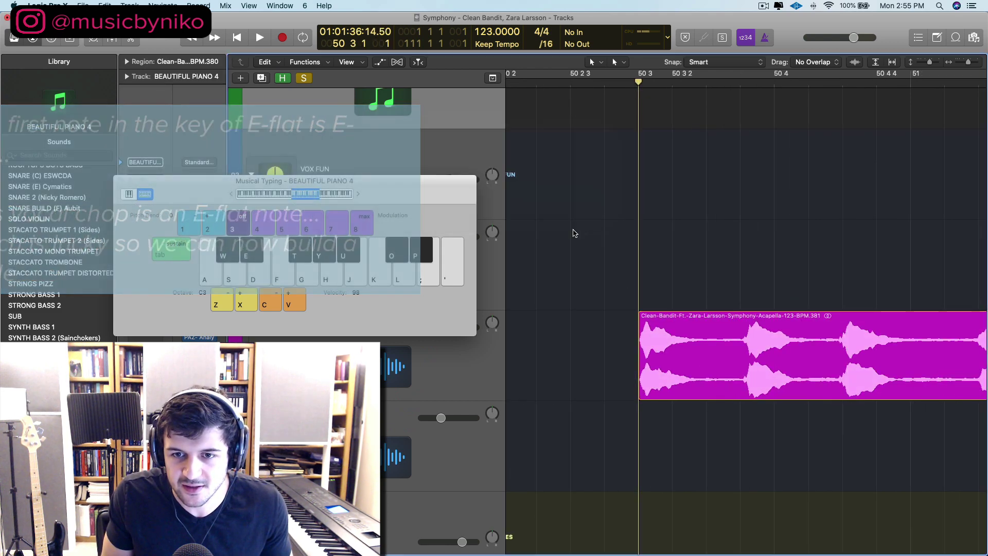
Split the vocal region at 50 3 4 and delete everything after the first chop.
{"action": "scroll", "coordinate": [675, 322], "scroll_direction": "up", "scroll_amount": 2}
{"action": "scroll", "coordinate": [676, 323], "scroll_direction": "down", "scroll_amount": 2}
{"action": "scroll", "coordinate": [676, 322], "scroll_direction": "left", "scroll_amount": 5}
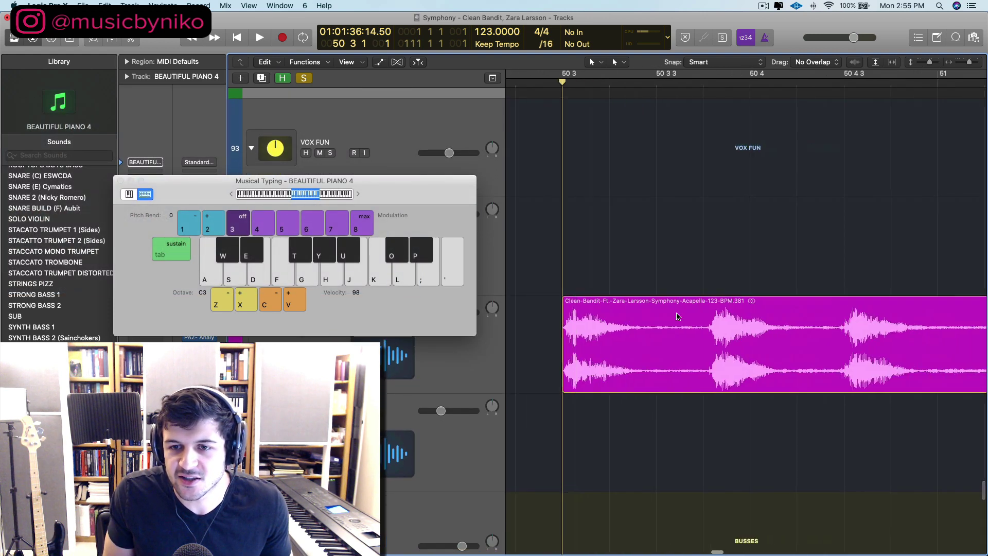
{"action": "left_click", "coordinate": [575, 92]}
{"action": "key", "text": "super+Right"}
{"action": "left_click", "coordinate": [823, 360]}
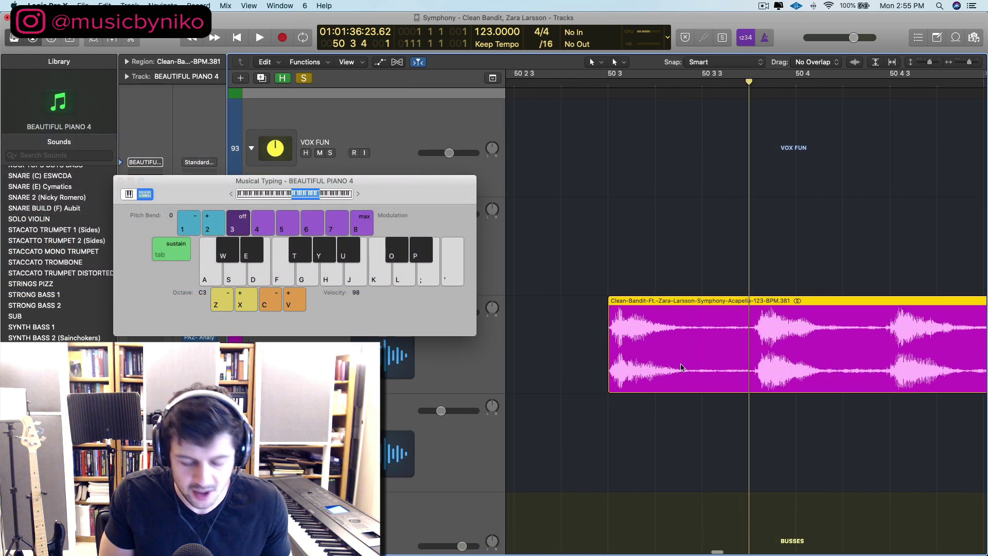
{"action": "key", "text": "super+t"}
{"action": "key", "text": "super+Left"}
{"action": "scroll", "coordinate": [823, 360], "scroll_direction": "right", "scroll_amount": 3}
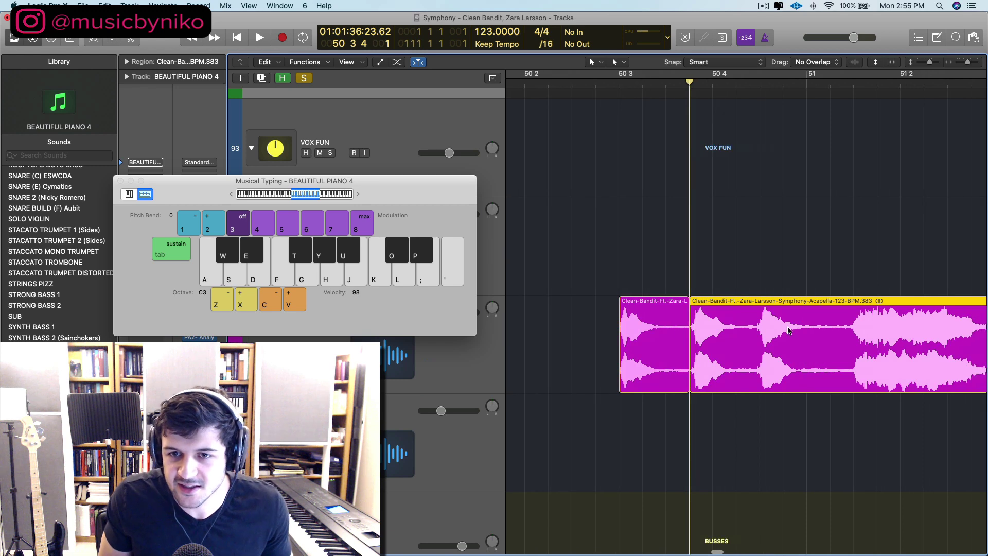
{"action": "key", "text": "BackSpace"}
{"action": "left_click", "coordinate": [504, 192]}
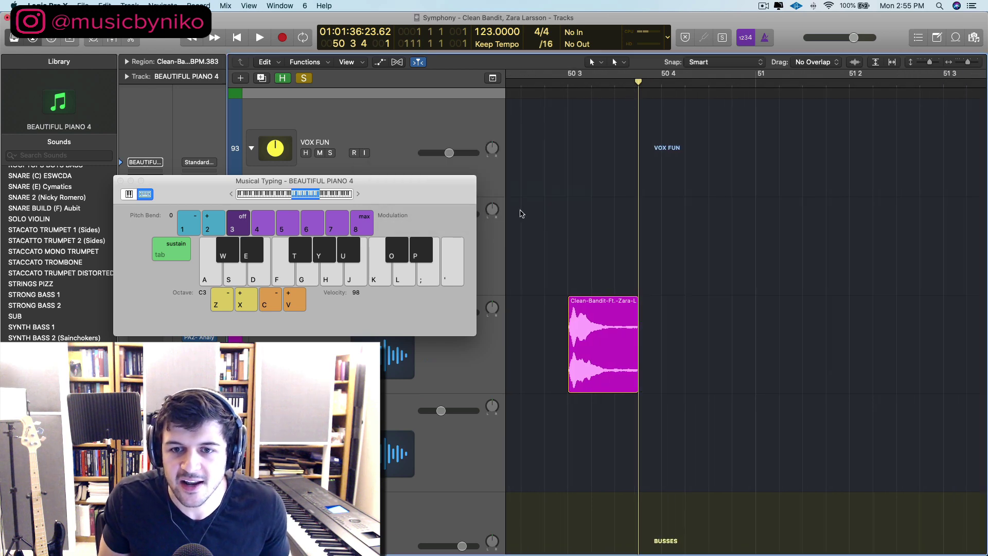
Copy the single vocal chop so the duplicate starts directly after the original, without copying automation.
{"action": "left_click", "coordinate": [606, 338]}
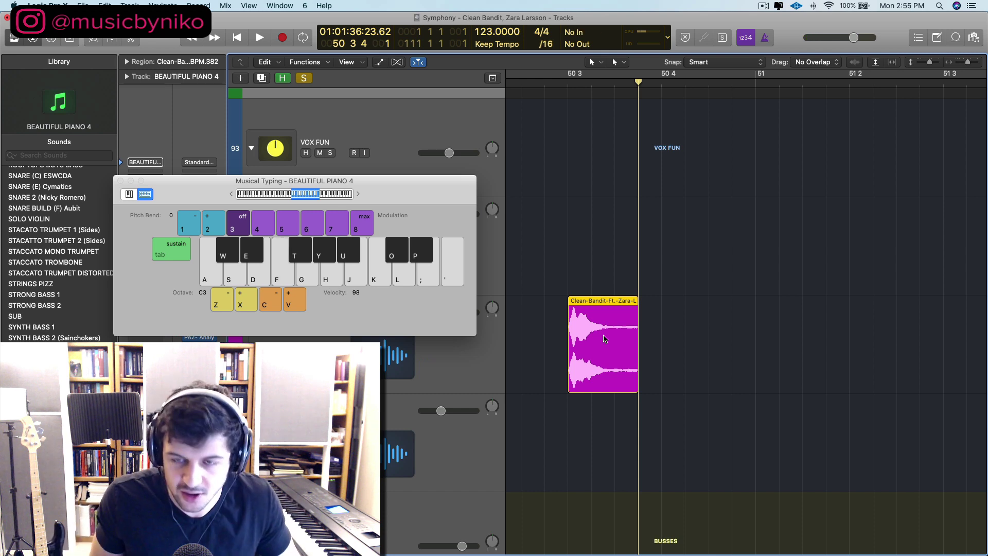
{"action": "left_click_drag", "start_coordinate": [605, 338], "coordinate": [676, 339]}
{"action": "left_click", "coordinate": [515, 191]}
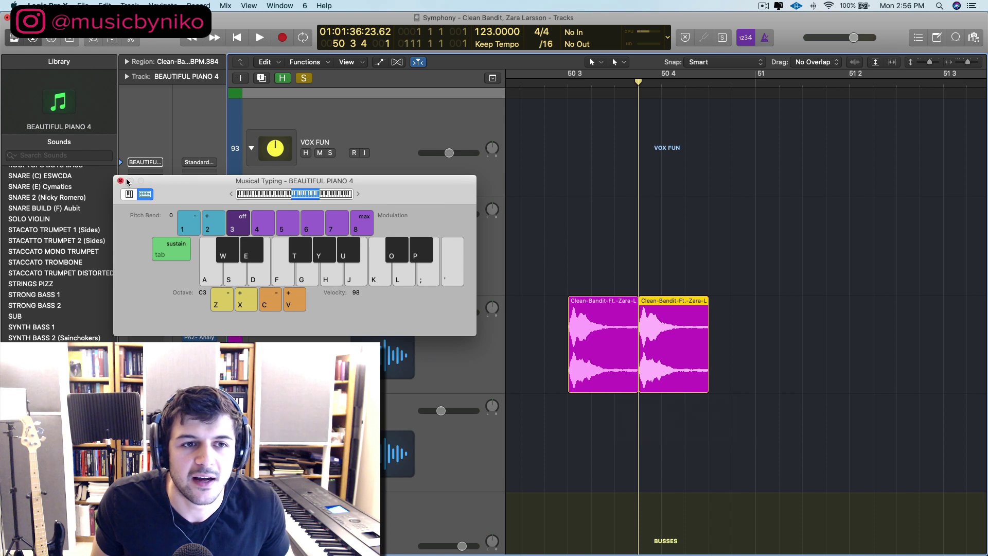
Transpose the copied chop by +2 semitones and play both chops from 50 3, with Musical Typing closed.
{"action": "left_click", "coordinate": [127, 61]}
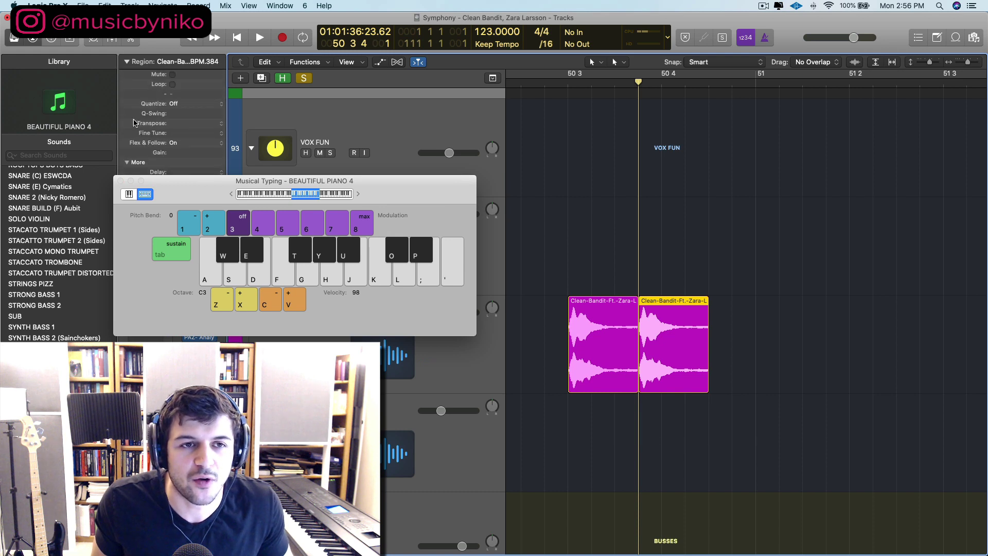
{"action": "left_click", "coordinate": [563, 93]}
{"action": "left_click", "coordinate": [120, 180]}
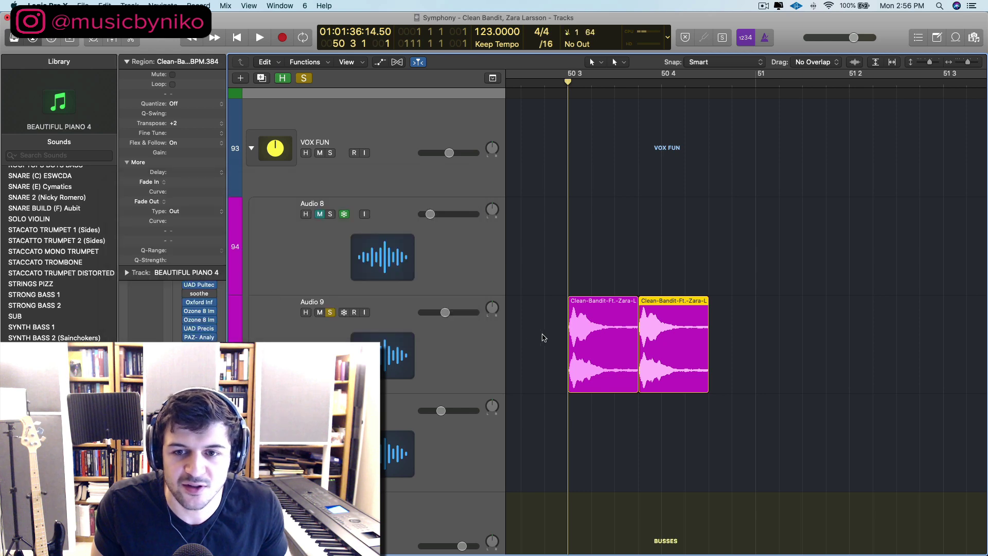
{"action": "key", "text": "space"}
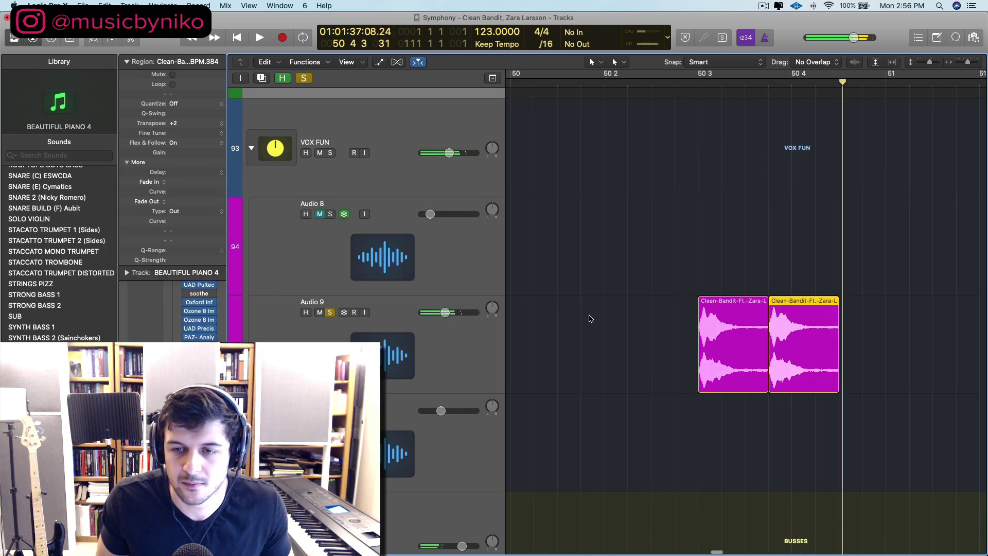
Add a third copy of the chop directly after the second and transpose it by +4 semitones.
{"action": "scroll", "coordinate": [589, 315], "scroll_direction": "right", "scroll_amount": 5}
{"action": "key", "text": "super+Left"}
{"action": "left_click_drag", "start_coordinate": [653, 319], "coordinate": [688, 320]}
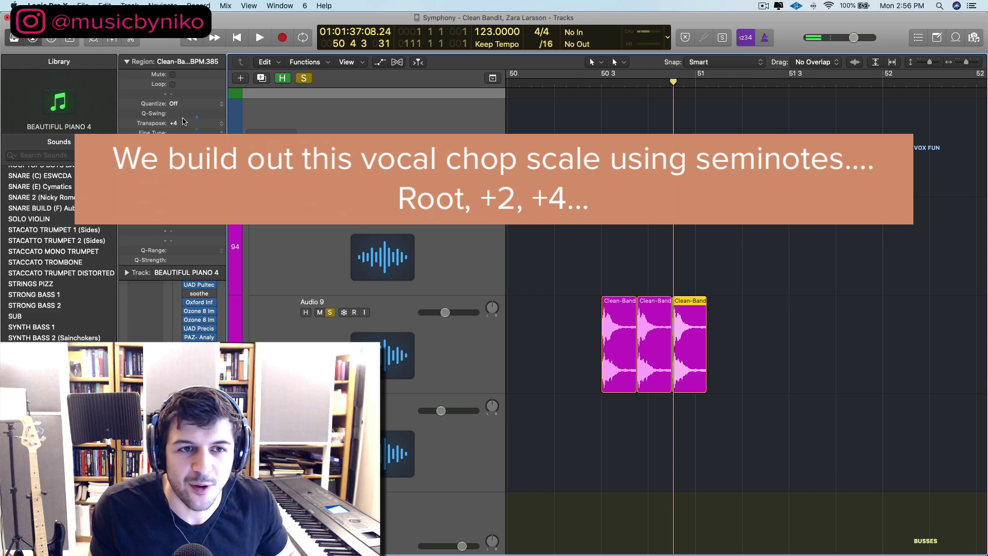
Play the three vocal chops in sequence from just before 50 3.
{"action": "scroll", "coordinate": [720, 421], "scroll_direction": "right", "scroll_amount": 3}
{"action": "scroll", "coordinate": [643, 427], "scroll_direction": "left", "scroll_amount": 2}
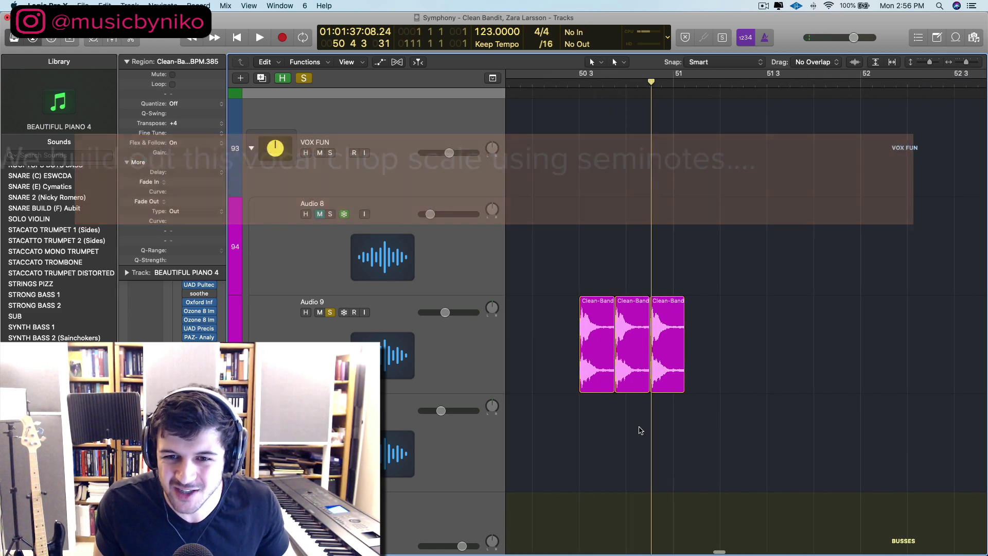
{"action": "left_click", "coordinate": [639, 430]}
{"action": "left_click", "coordinate": [583, 95]}
{"action": "key", "text": "space"}
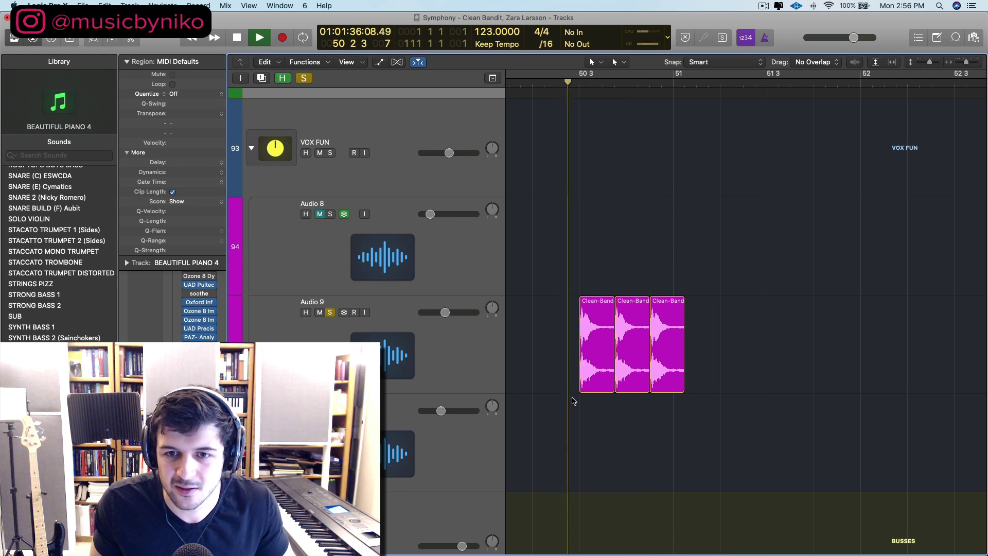
{"action": "key", "text": "space"}
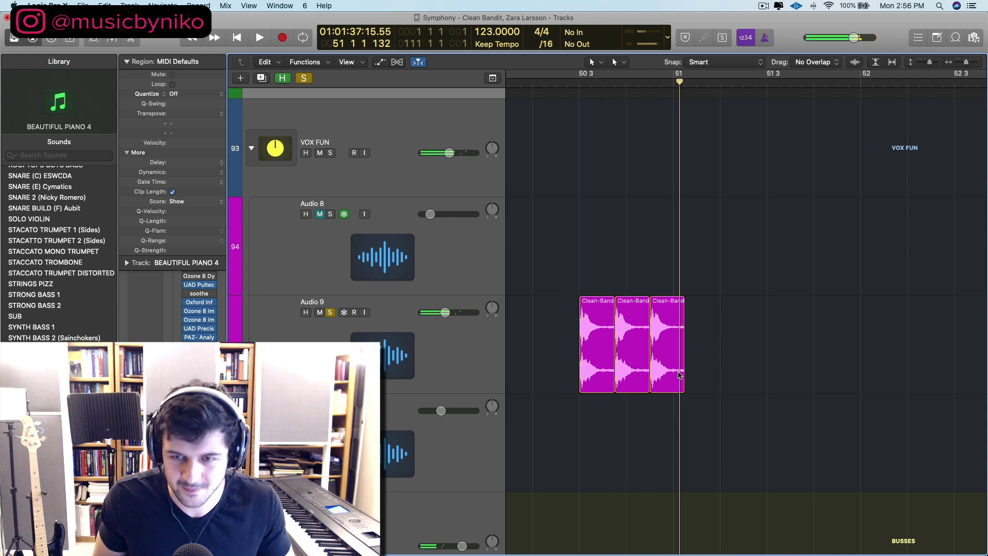
Copy the third chop four times end to end, without automation, for a row of seven chops.
{"action": "left_click_drag", "start_coordinate": [678, 374], "coordinate": [792, 362]}
{"action": "left_click", "coordinate": [509, 191]}
{"action": "left_click", "coordinate": [507, 192]}
{"action": "scroll", "coordinate": [669, 339], "scroll_direction": "right", "scroll_amount": 2}
{"action": "key", "text": "Return"}
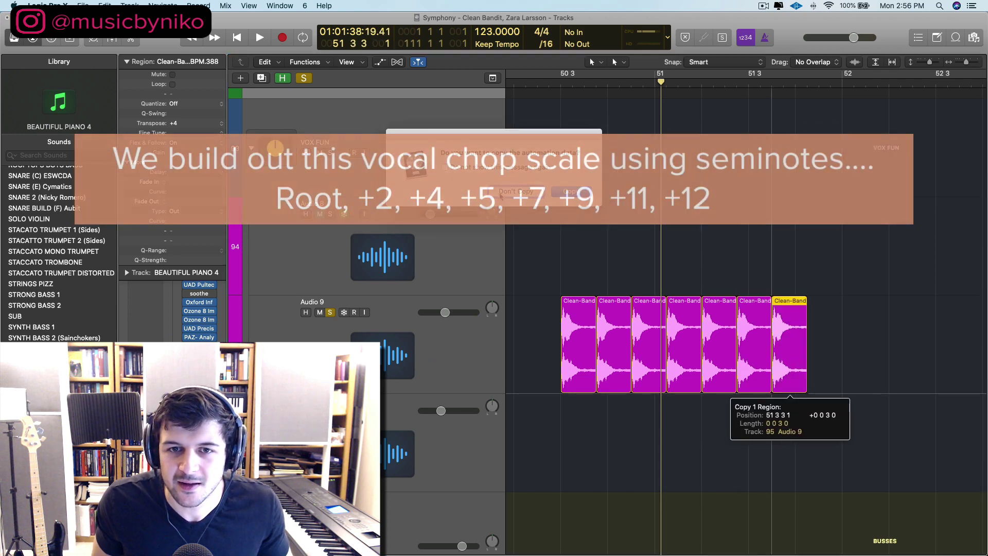
{"action": "left_click", "coordinate": [500, 196]}
Transpose the fourth, fifth and sixth chops by +5, +7 and +9 semitones respectively.
{"action": "left_click", "coordinate": [578, 332]}
{"action": "left_click", "coordinate": [626, 322]}
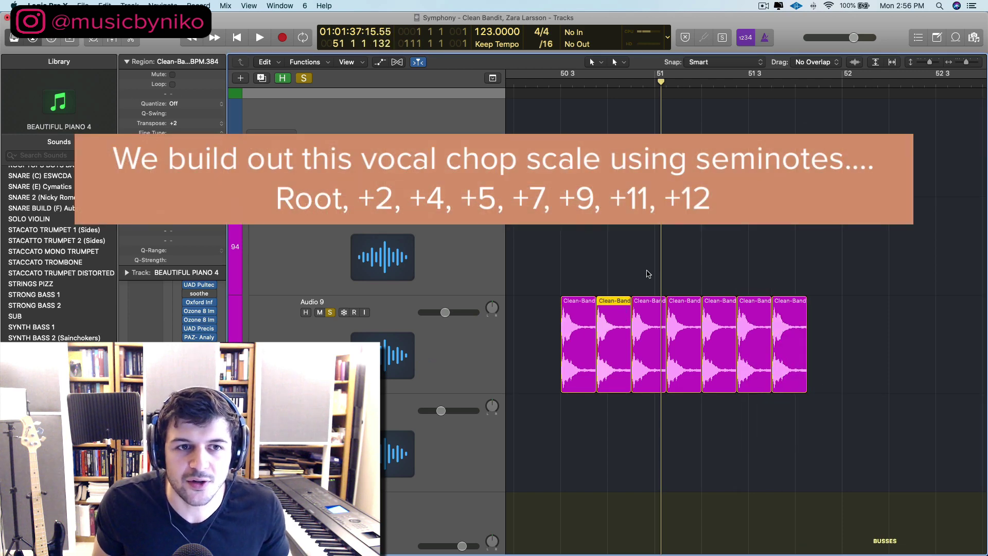
{"action": "left_click", "coordinate": [643, 329]}
{"action": "left_click", "coordinate": [682, 335]}
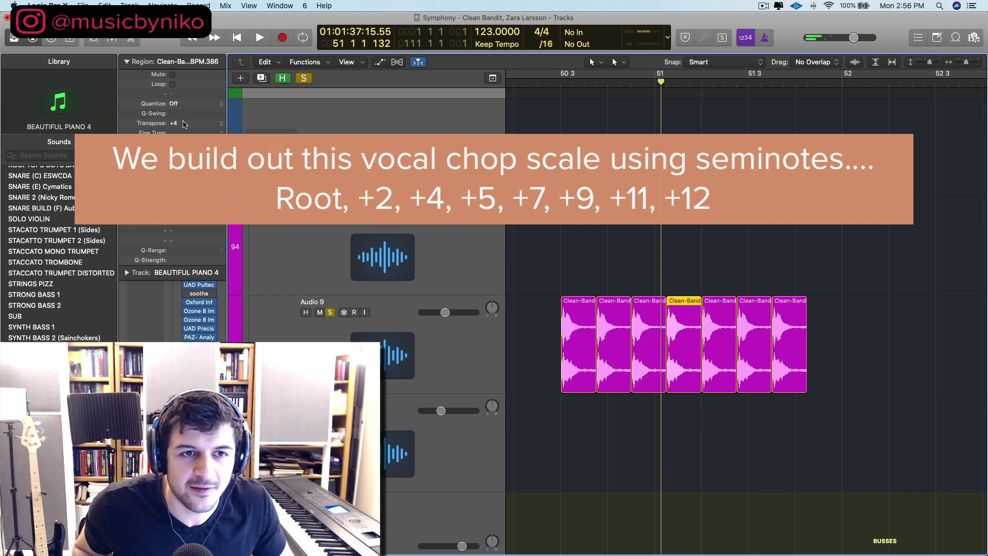
{"action": "left_click", "coordinate": [716, 353]}
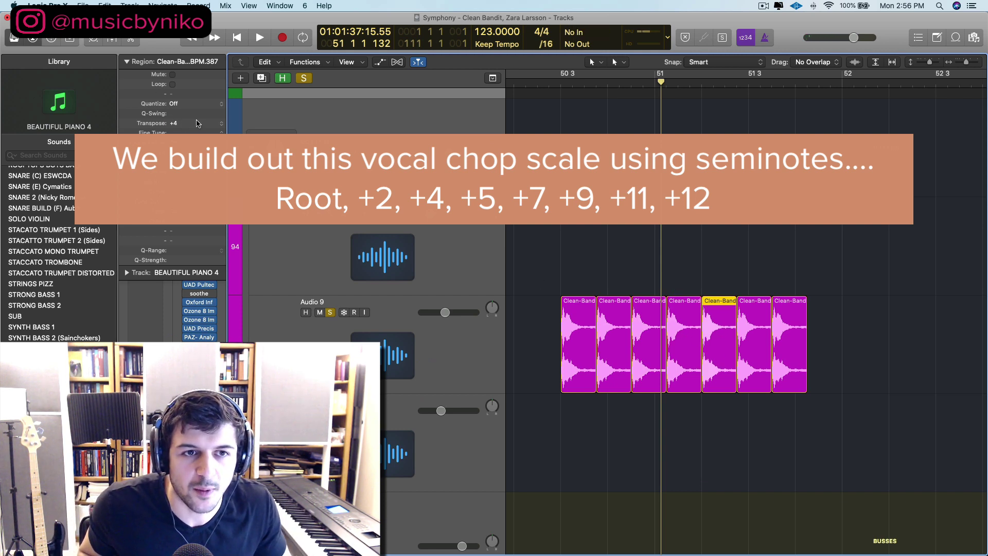
{"action": "left_click", "coordinate": [770, 338]}
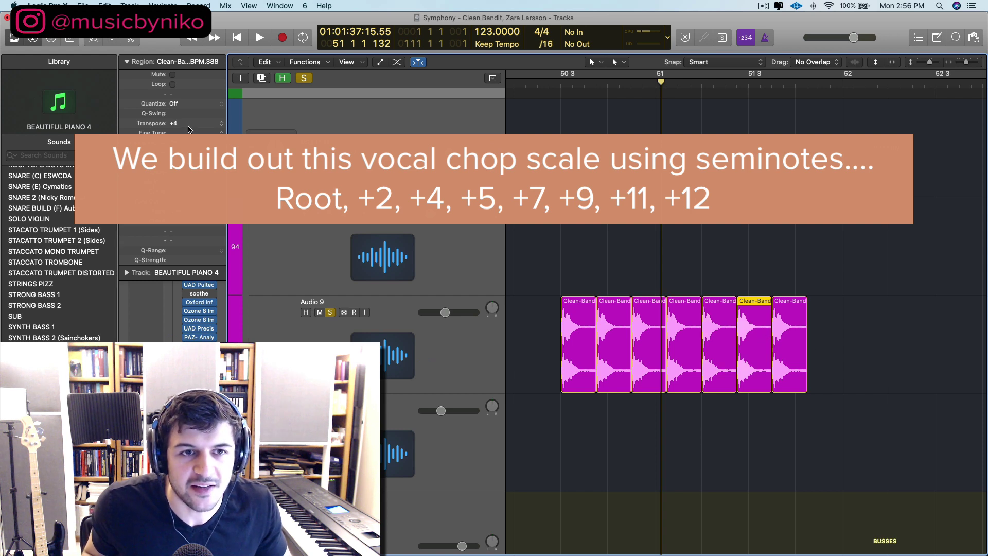
{"action": "left_click", "coordinate": [221, 123]}
{"action": "left_click", "coordinate": [236, 123]}
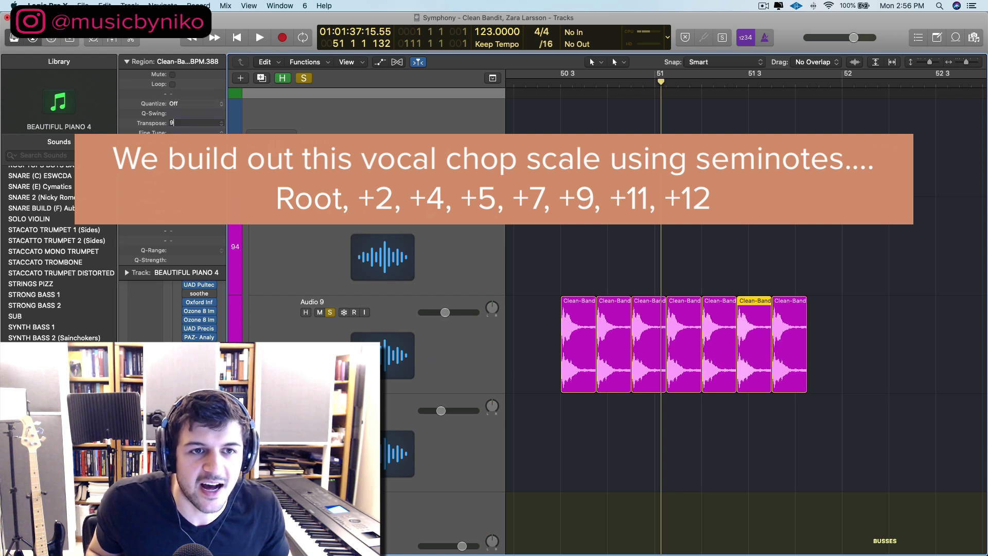
Transpose the seventh and last chop by +11 semitones.
{"action": "left_click", "coordinate": [790, 348]}
{"action": "double_click", "coordinate": [183, 122]}
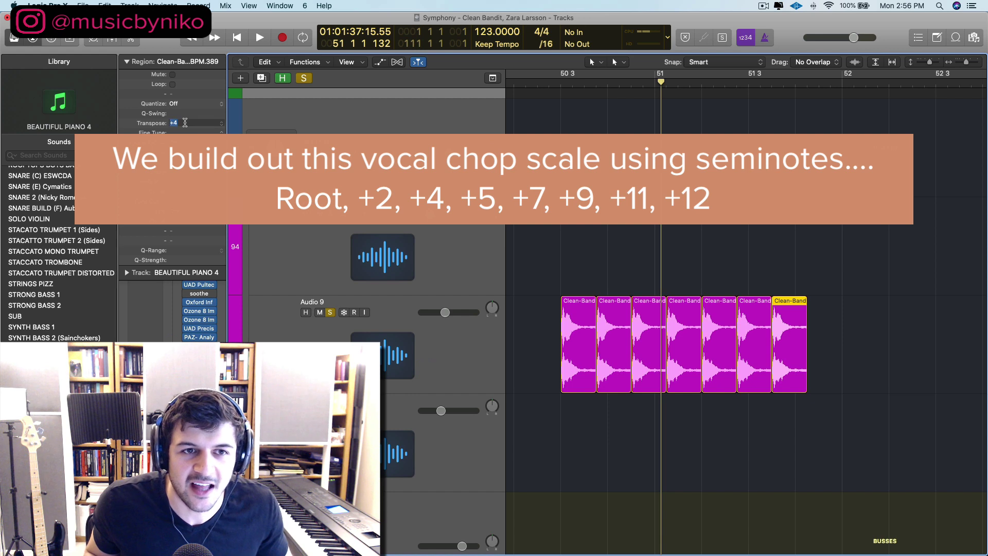
{"action": "type", "text": "11"}
{"action": "key", "text": "Return"}
Play the row of seven transposed chops from 50 3 to hear the scale.
{"action": "left_click", "coordinate": [554, 86]}
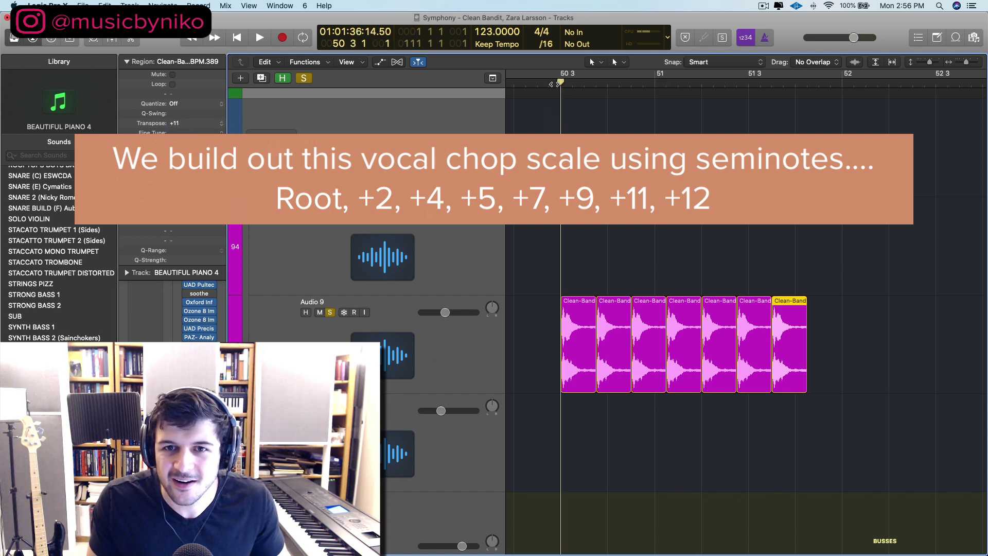
{"action": "key", "text": "space"}
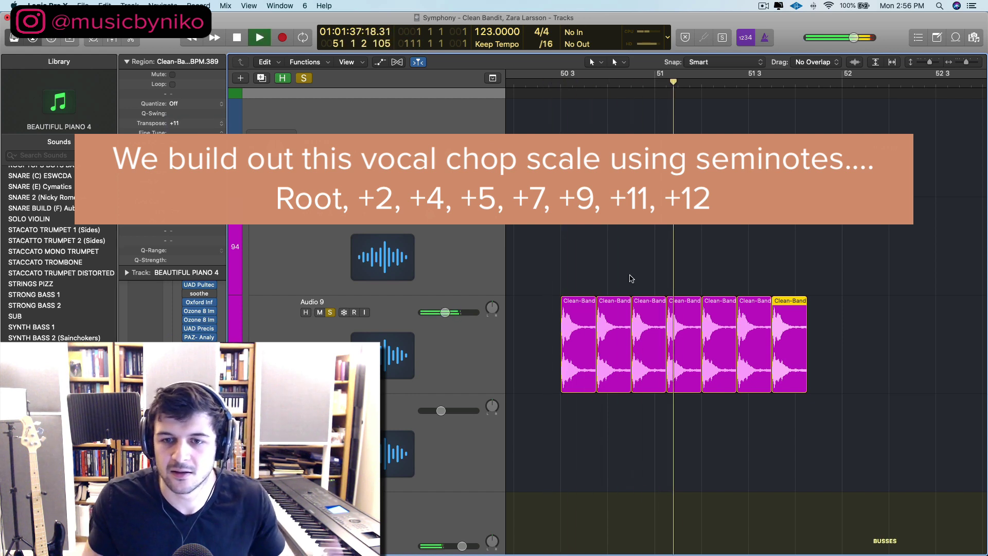
{"action": "key", "text": "space"}
{"action": "left_click", "coordinate": [570, 340]}
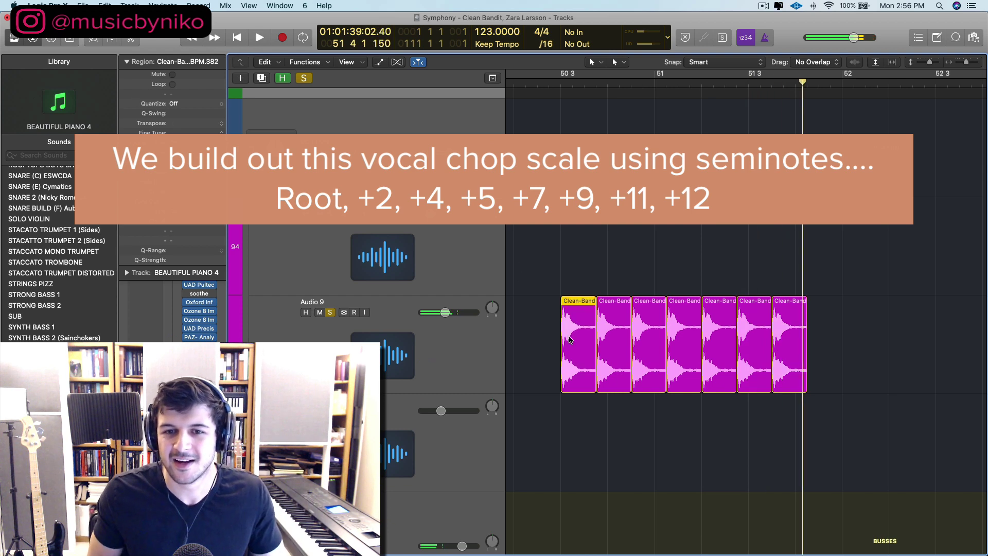
Copy the first chop to the end of the row as an eighth chop and transpose it by +12 semitones.
{"action": "left_click_drag", "start_coordinate": [574, 323], "coordinate": [820, 323]}
{"action": "left_click", "coordinate": [828, 116]}
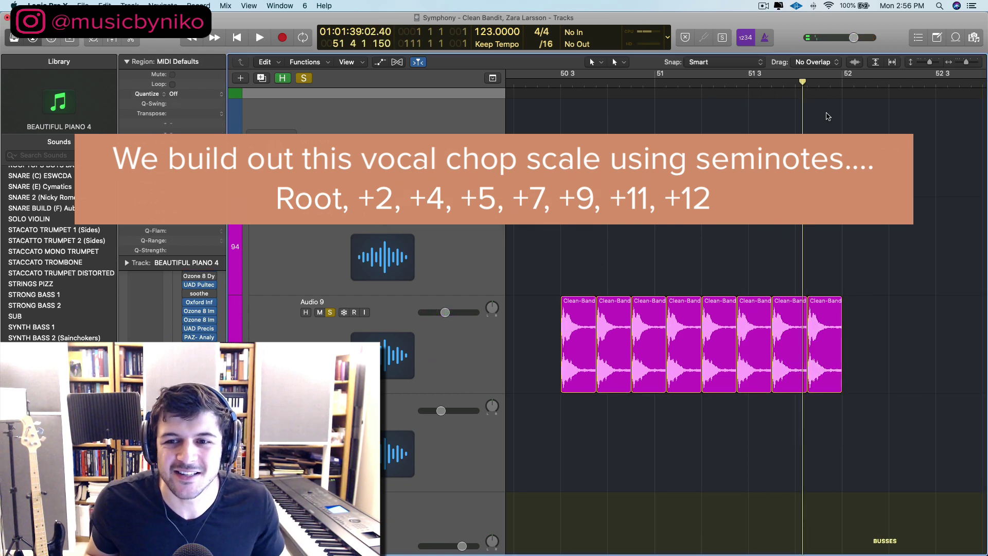
{"action": "left_click", "coordinate": [827, 307]}
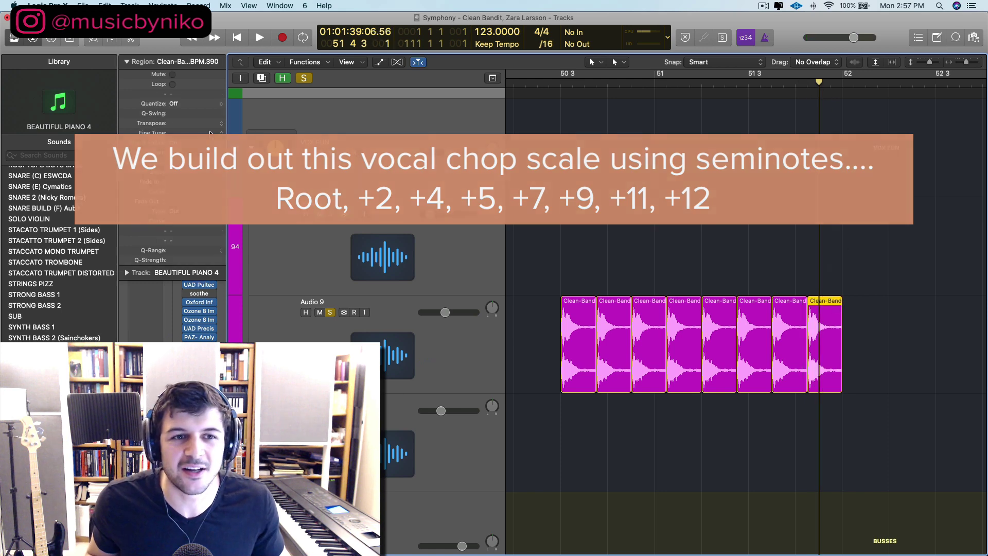
{"action": "double_click", "coordinate": [182, 123]}
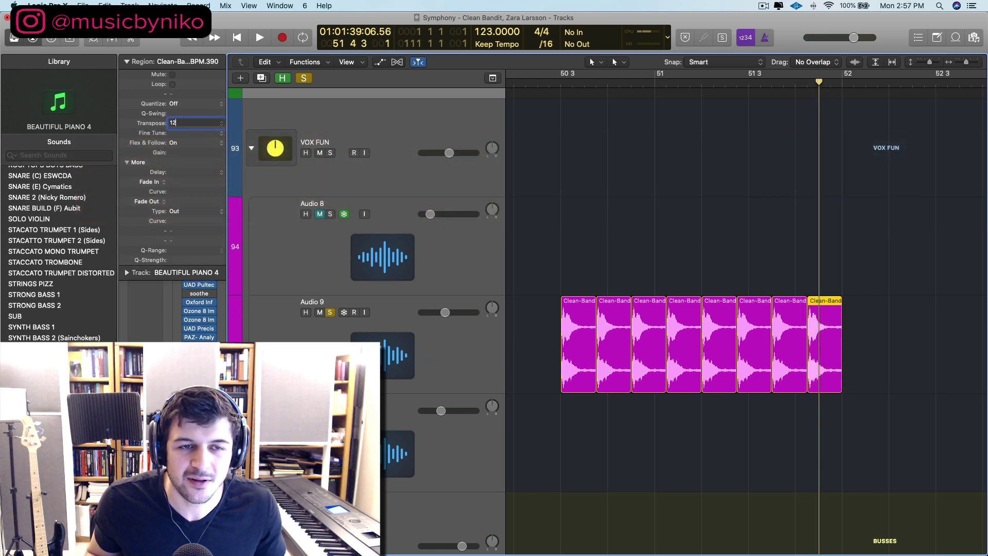
{"action": "key", "text": "Return"}
Play the row of eight transposed chops from 50 3 to hear the full octave scale.
{"action": "key", "text": "super+Left"}
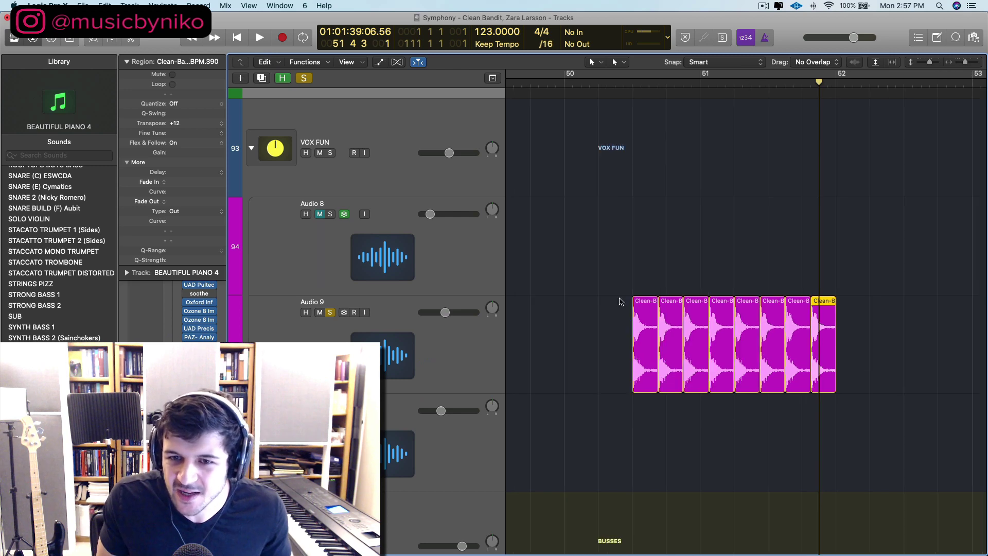
{"action": "key", "text": "super+Left"}
{"action": "key", "text": "super+Up"}
{"action": "scroll", "coordinate": [639, 283], "scroll_direction": "left", "scroll_amount": 8}
{"action": "key", "text": "super+Left"}
{"action": "scroll", "coordinate": [638, 281], "scroll_direction": "right", "scroll_amount": 10}
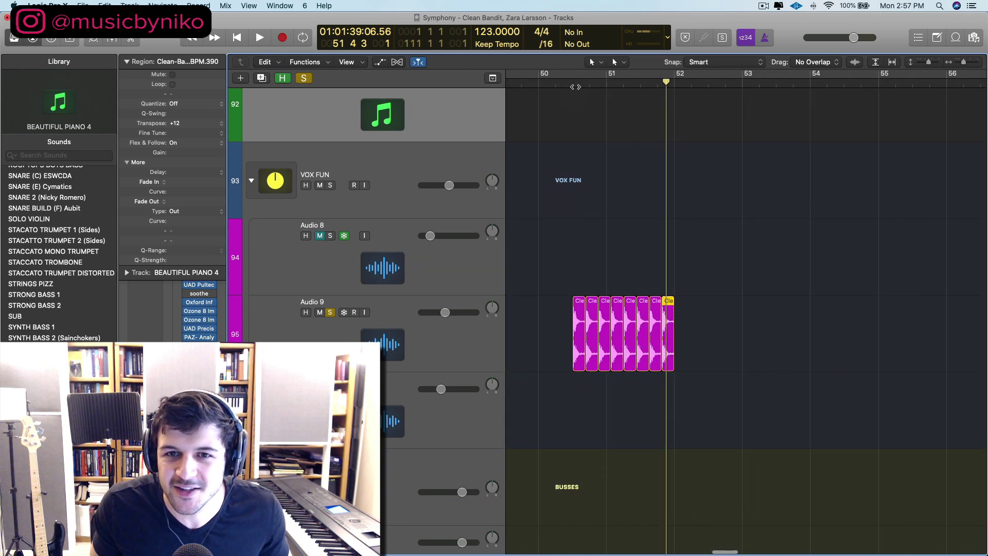
{"action": "left_click", "coordinate": [572, 83]}
{"action": "key", "text": "space"}
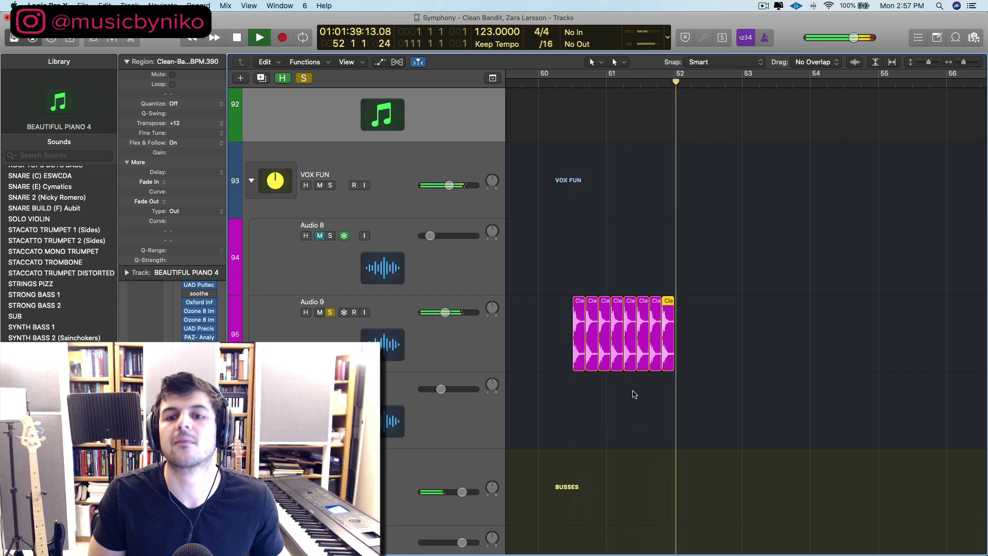
{"action": "key", "text": "space"}
Play the arranged vocal chop melody on the Audio 9 track starting from bar 37.
{"action": "scroll", "coordinate": [635, 314], "scroll_direction": "left", "scroll_amount": 2}
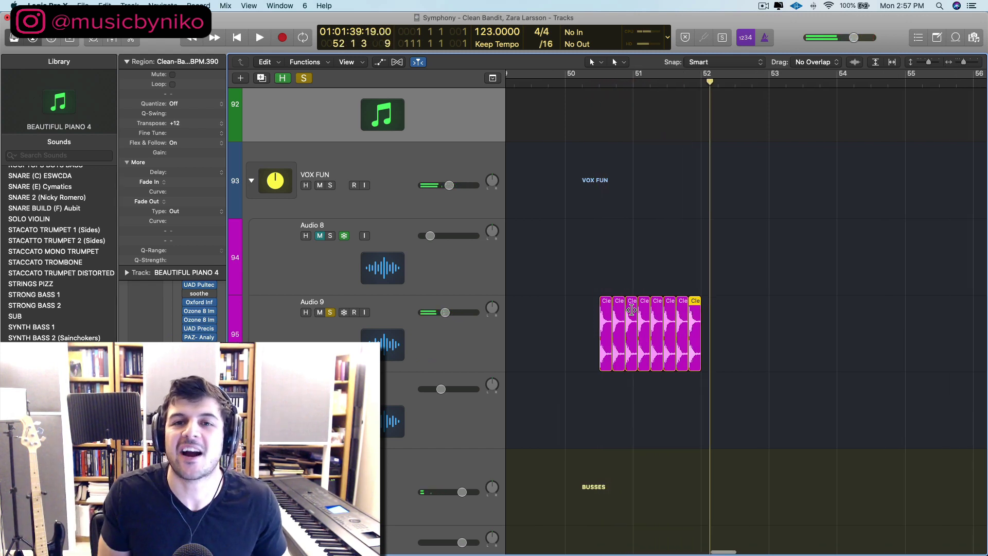
{"action": "left_click", "coordinate": [401, 334]}
{"action": "scroll", "coordinate": [516, 404], "scroll_direction": "left", "scroll_amount": 5}
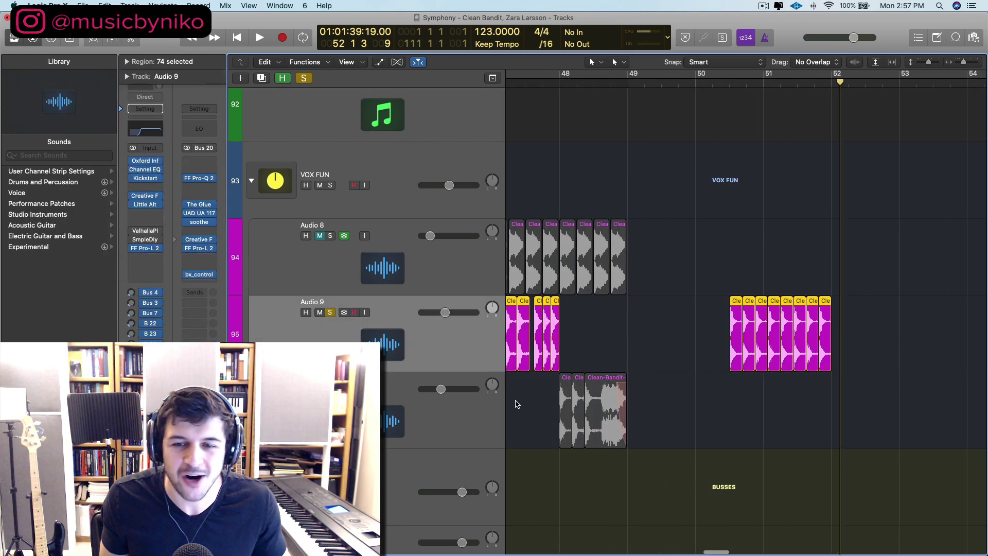
{"action": "scroll", "coordinate": [705, 315], "scroll_direction": "left", "scroll_amount": 5}
{"action": "left_click", "coordinate": [663, 331]}
{"action": "scroll", "coordinate": [664, 329], "scroll_direction": "up", "scroll_amount": 4}
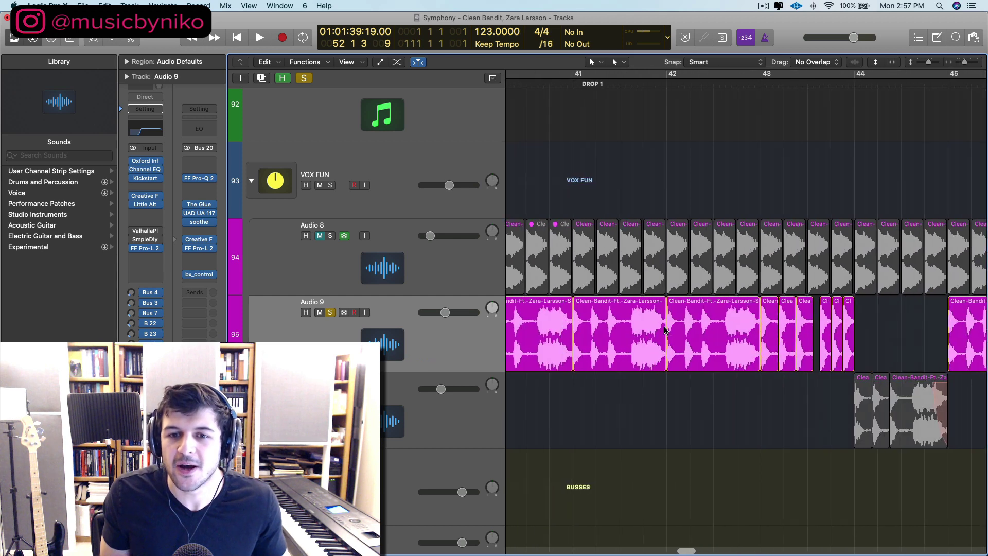
{"action": "scroll", "coordinate": [664, 331], "scroll_direction": "left", "scroll_amount": 10}
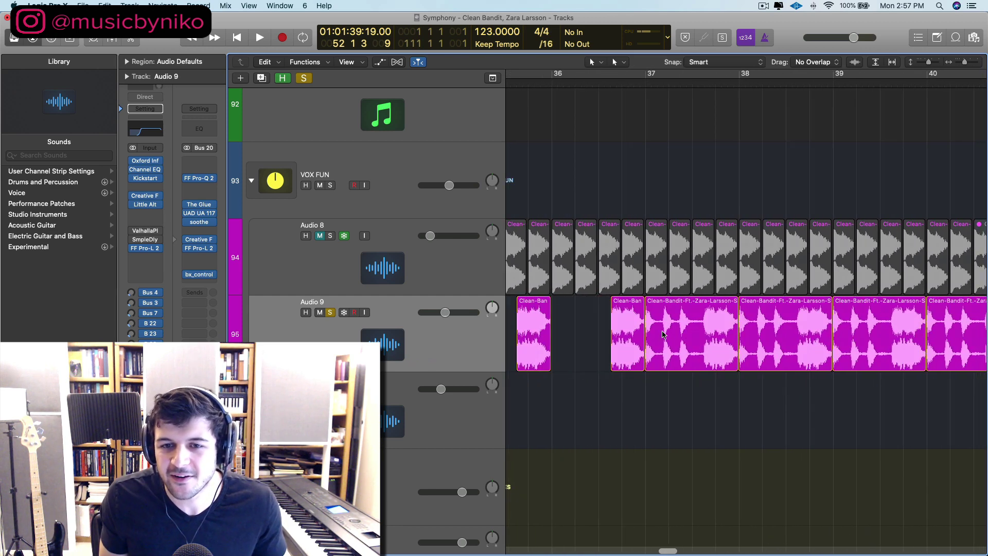
{"action": "left_click", "coordinate": [663, 334]}
{"action": "left_click", "coordinate": [642, 84]}
{"action": "scroll", "coordinate": [685, 250], "scroll_direction": "right", "scroll_amount": 3}
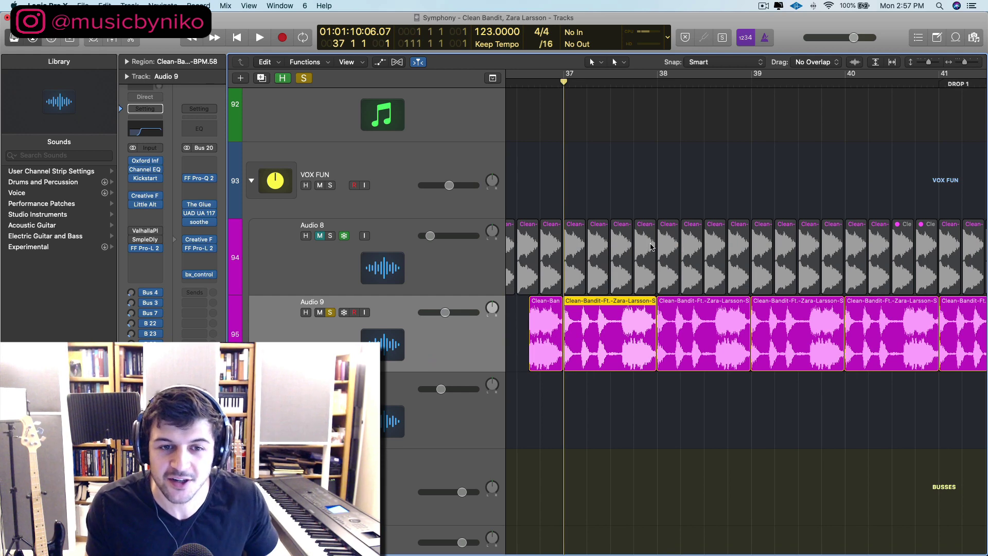
{"action": "key", "text": "space"}
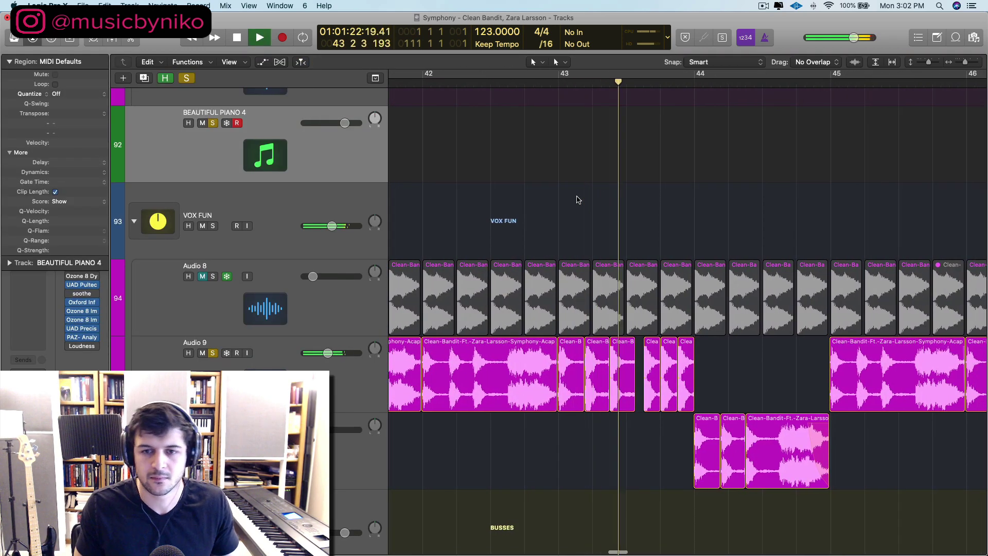
{"action": "scroll", "coordinate": [577, 199], "scroll_direction": "down", "scroll_amount": 3}
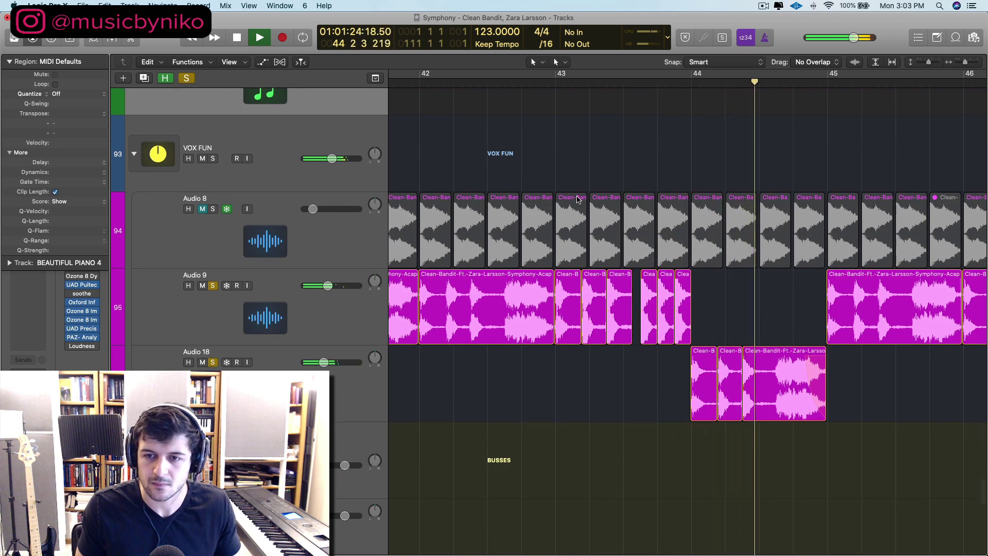
{"action": "key", "text": "space"}
Examine how the chops are arranged on Audio 9 and Audio 18 from bar 41 through the scale row near bar 51.
{"action": "scroll", "coordinate": [579, 201], "scroll_direction": "up", "scroll_amount": 1}
{"action": "scroll", "coordinate": [579, 201], "scroll_direction": "up", "scroll_amount": 1}
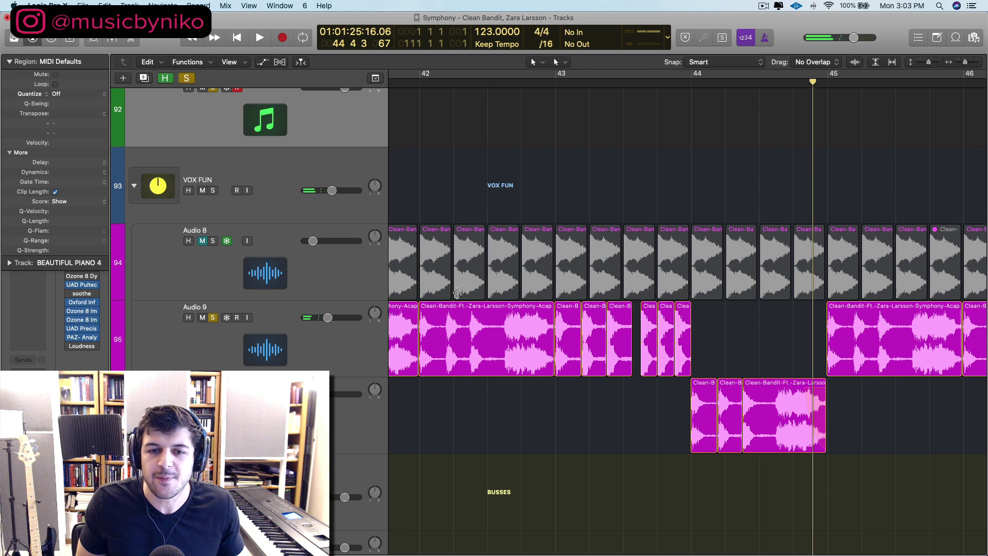
{"action": "key", "text": "super+Left"}
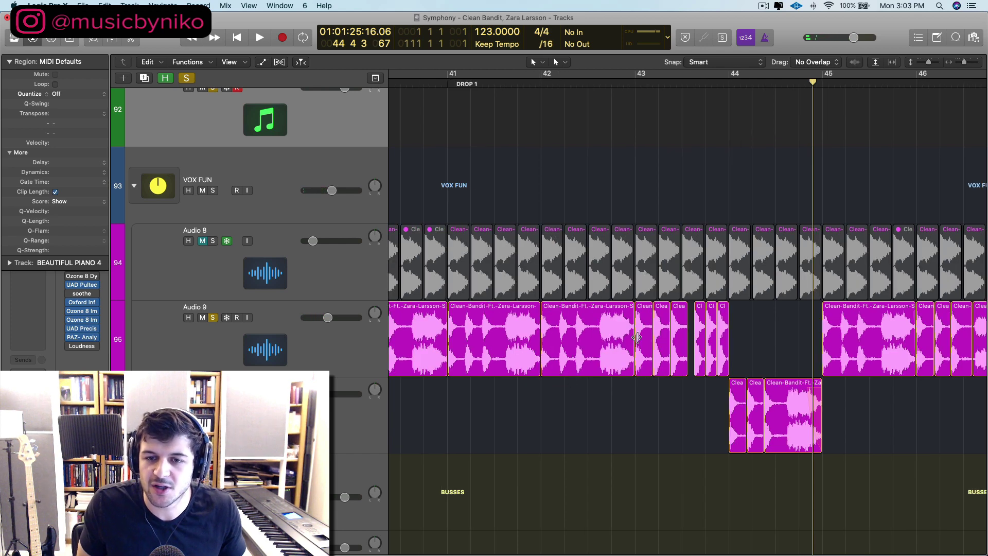
{"action": "scroll", "coordinate": [656, 313], "scroll_direction": "right", "scroll_amount": 6}
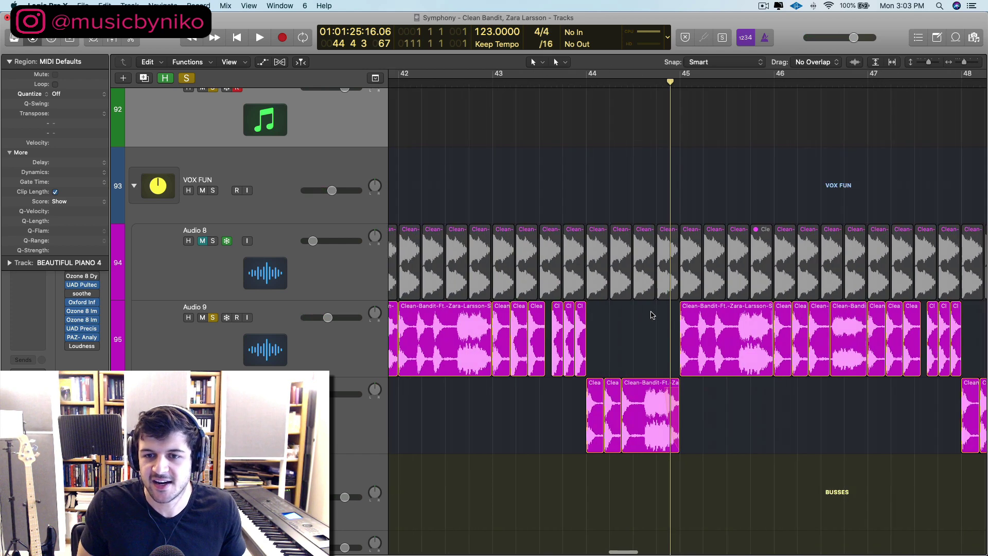
{"action": "key", "text": "super+Left"}
{"action": "key", "text": "super+Left"}
{"action": "key", "text": "super+Left"}
{"action": "key", "text": "super+Right"}
{"action": "key", "text": "super+Right"}
{"action": "key", "text": "super+Right"}
{"action": "key", "text": "super+Right"}
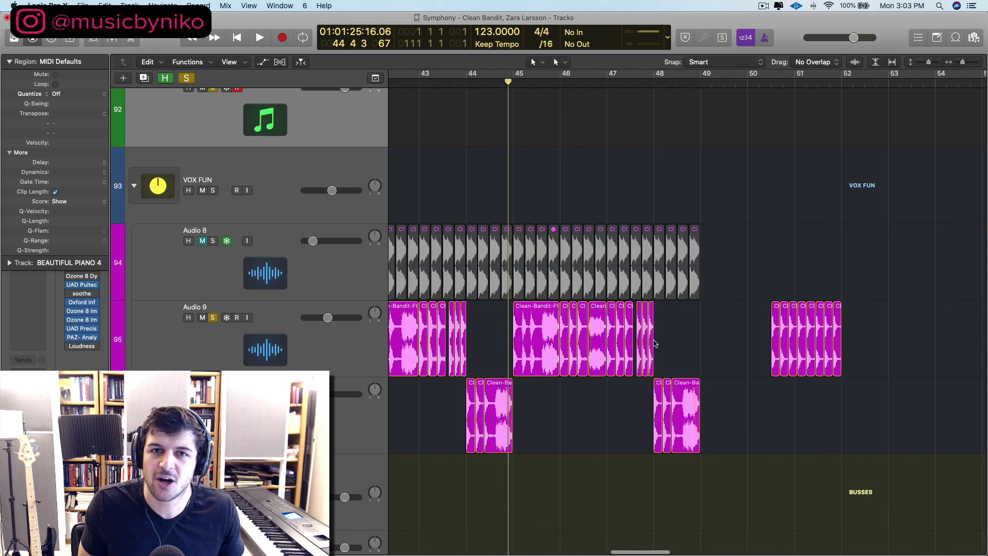
{"action": "key", "text": "super+Right"}
{"action": "scroll", "coordinate": [652, 341], "scroll_direction": "left", "scroll_amount": 3}
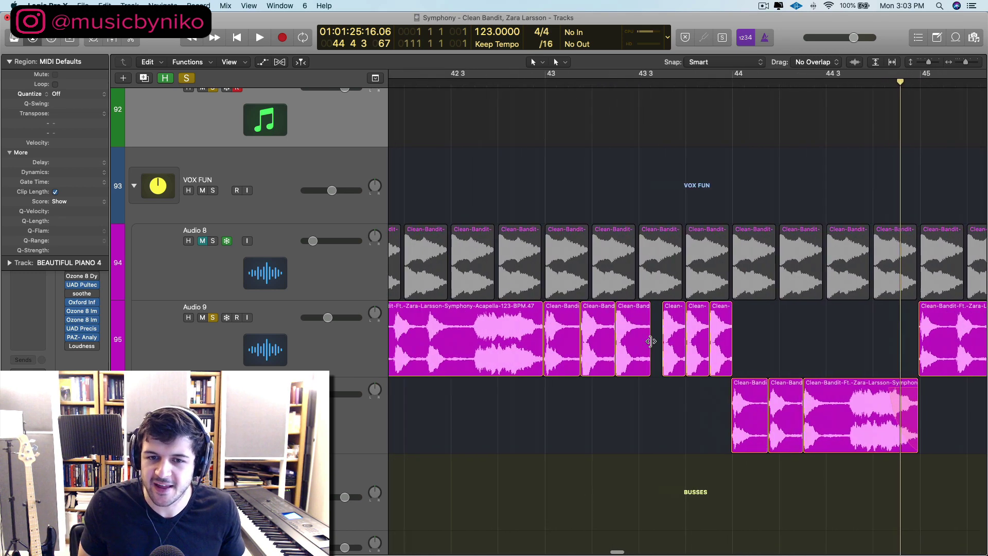
{"action": "key", "text": "super+Left"}
{"action": "scroll", "coordinate": [651, 343], "scroll_direction": "right", "scroll_amount": 2}
{"action": "scroll", "coordinate": [651, 343], "scroll_direction": "right", "scroll_amount": 3}
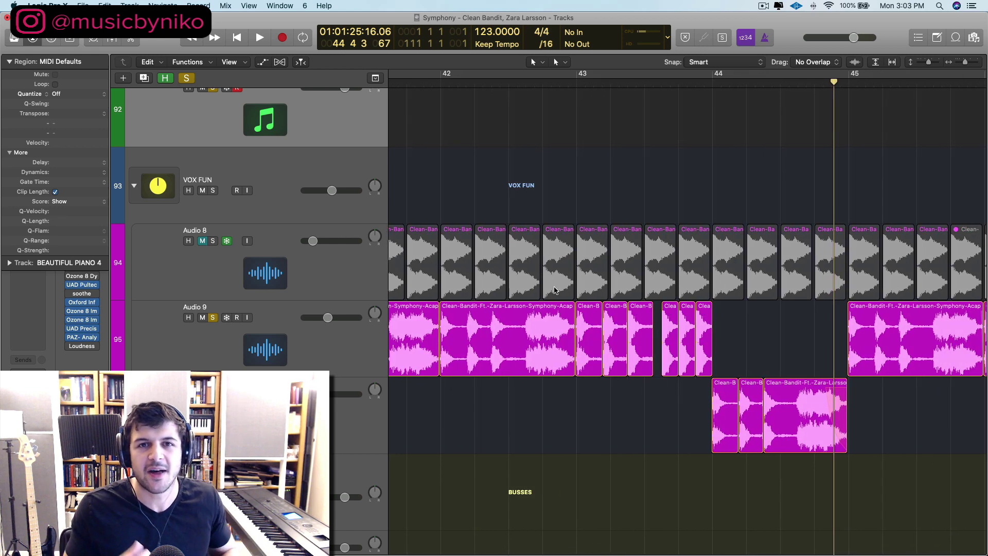
{"action": "scroll", "coordinate": [554, 289], "scroll_direction": "up", "scroll_amount": 3}
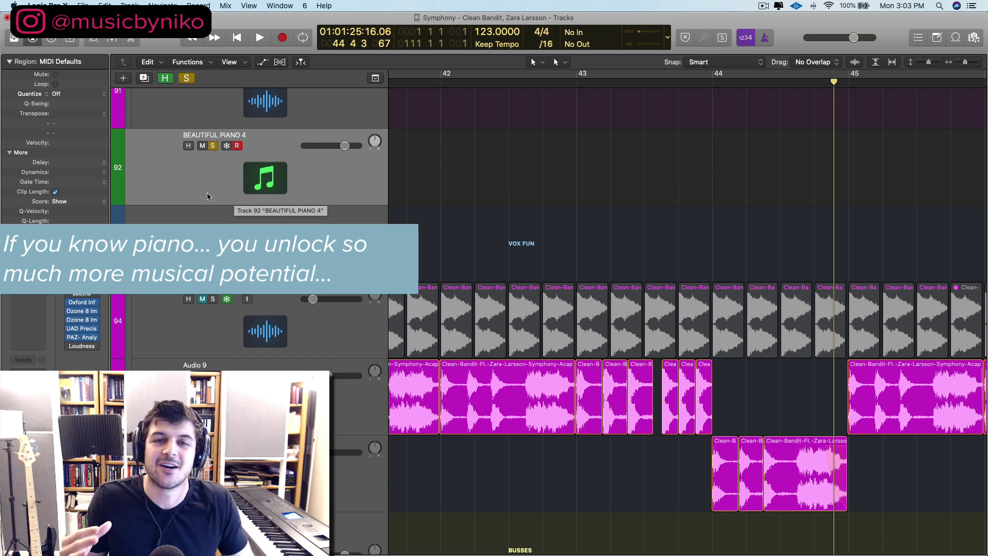
{"action": "scroll", "coordinate": [522, 312], "scroll_direction": "down", "scroll_amount": 2}
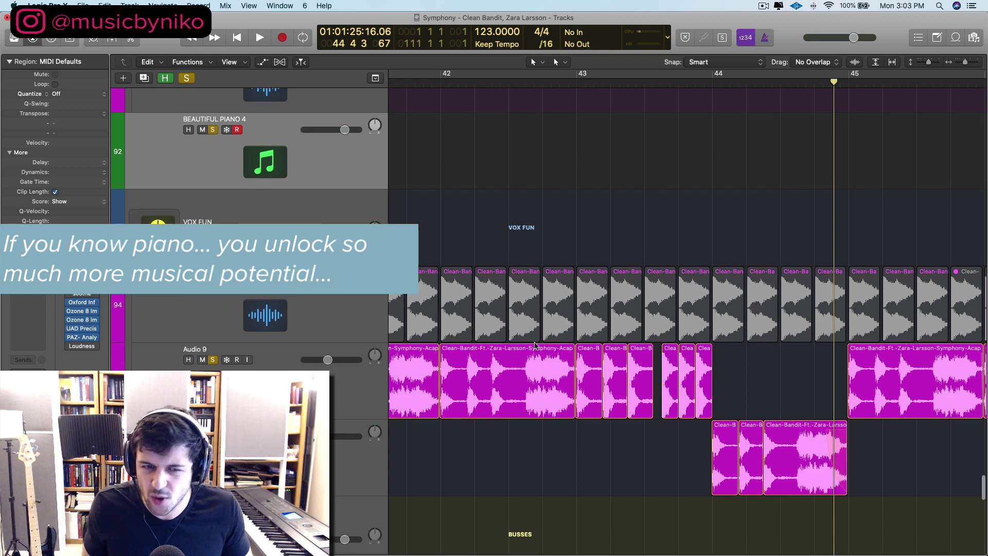
Collapse the region parameters above the channel strip, and briefly check the BEAUTIFUL PIANO 4 track parameters.
{"action": "left_click", "coordinate": [9, 62]}
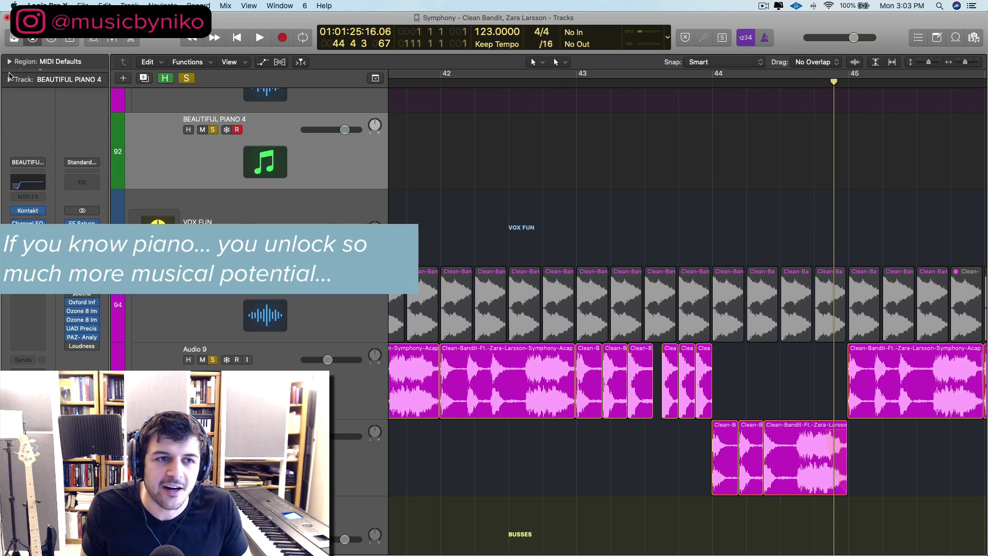
{"action": "left_click", "coordinate": [9, 77]}
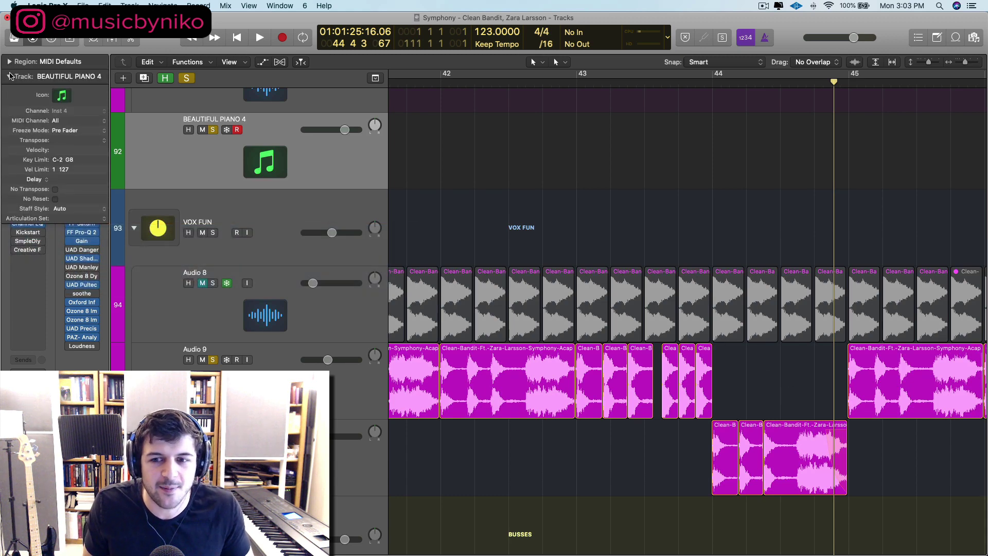
{"action": "left_click", "coordinate": [10, 76]}
Open Little AlterBoy on Audio 18, show its formant automation and play the chops from just before bar 44.
{"action": "scroll", "coordinate": [806, 438], "scroll_direction": "down", "scroll_amount": 1}
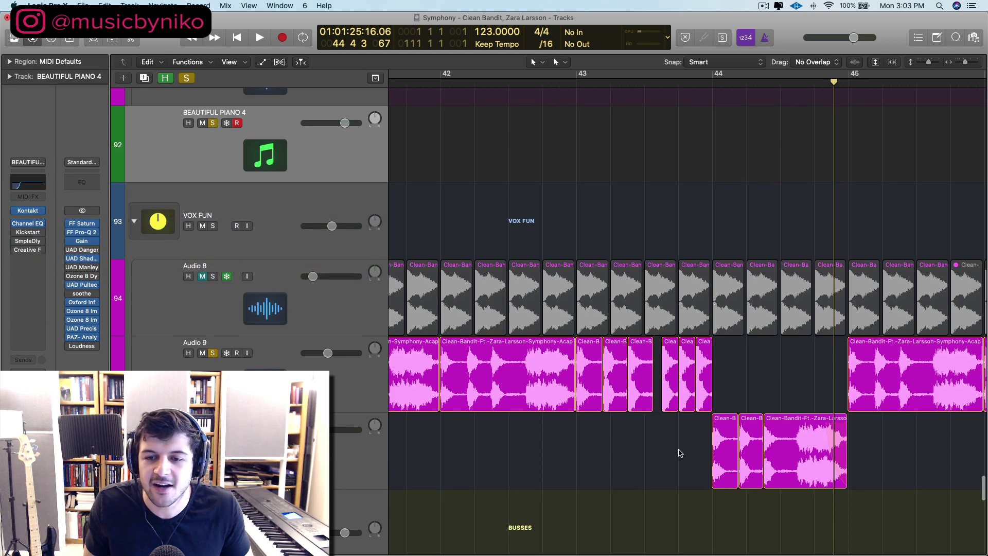
{"action": "scroll", "coordinate": [679, 450], "scroll_direction": "right", "scroll_amount": 3}
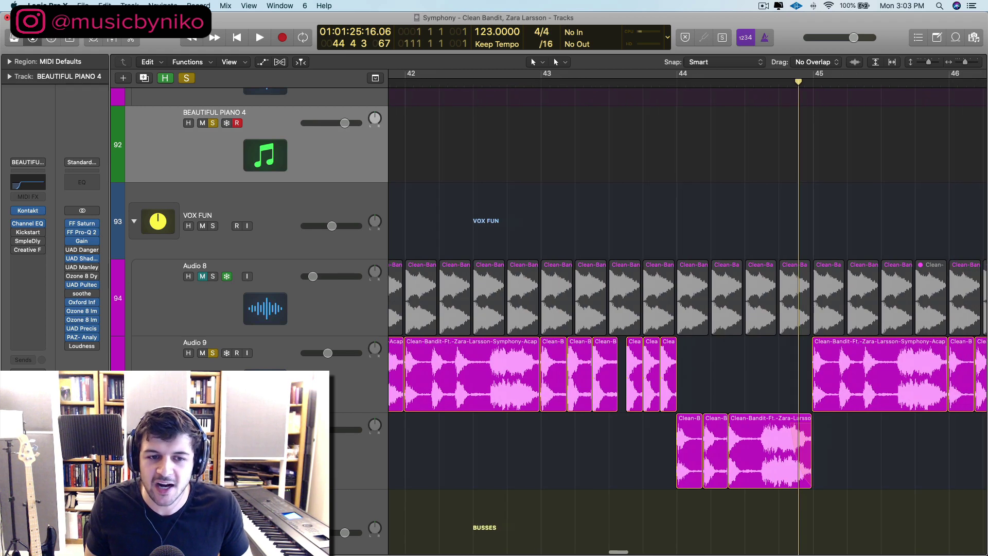
{"action": "left_click", "coordinate": [310, 453]}
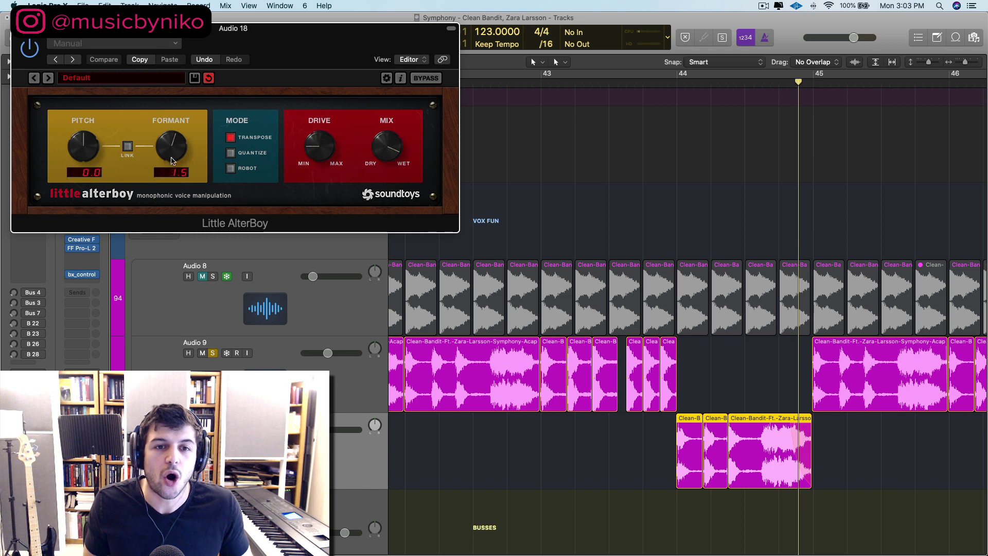
{"action": "key", "text": "a"}
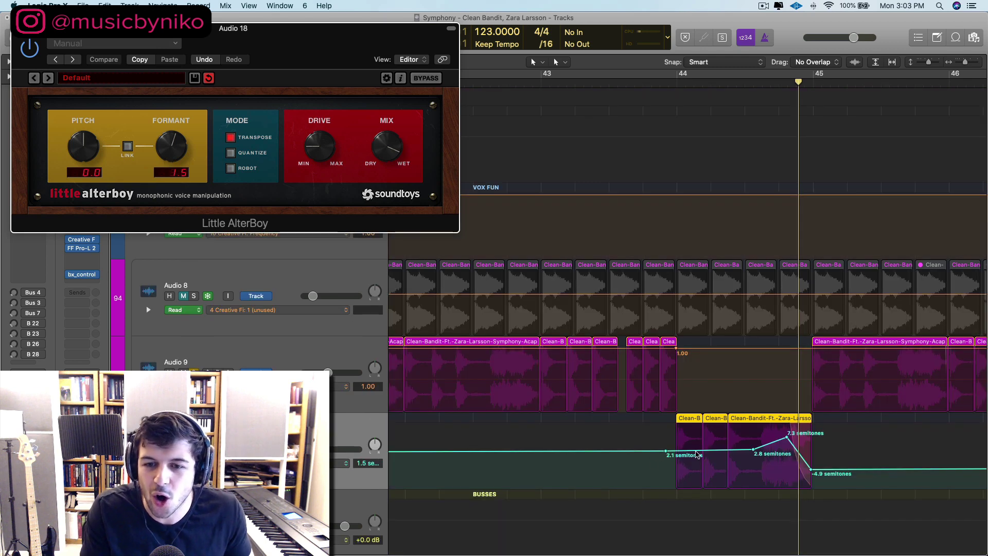
{"action": "left_click", "coordinate": [674, 82]}
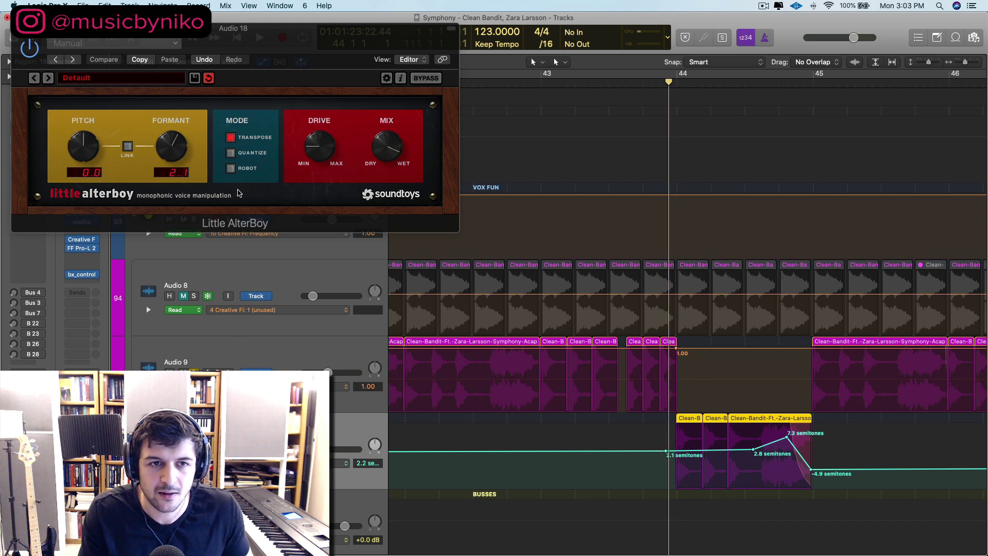
{"action": "key", "text": "space"}
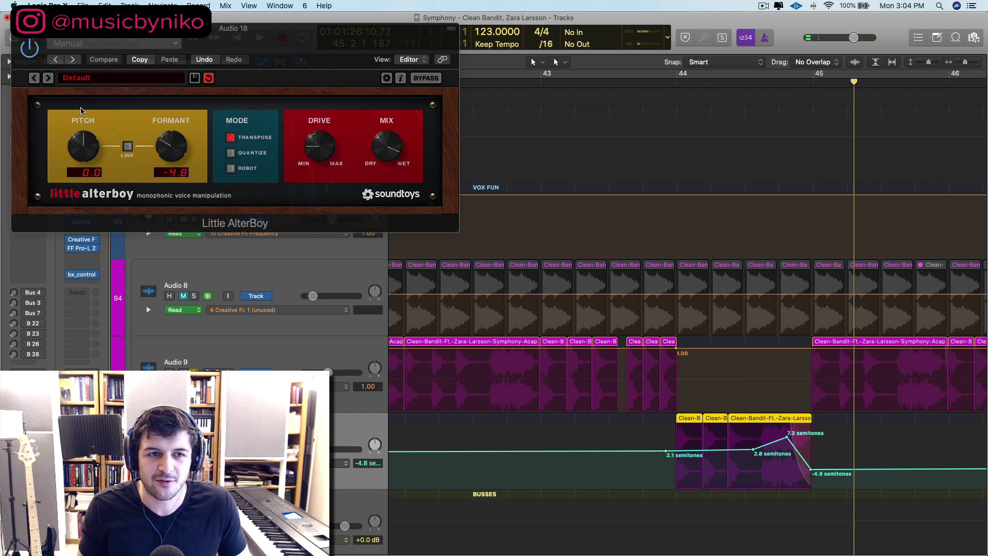
Open Little AlterBoy on Audio 9 and adjust its formant to -0.5 while playing from about 42 3.
{"action": "left_click", "coordinate": [267, 359]}
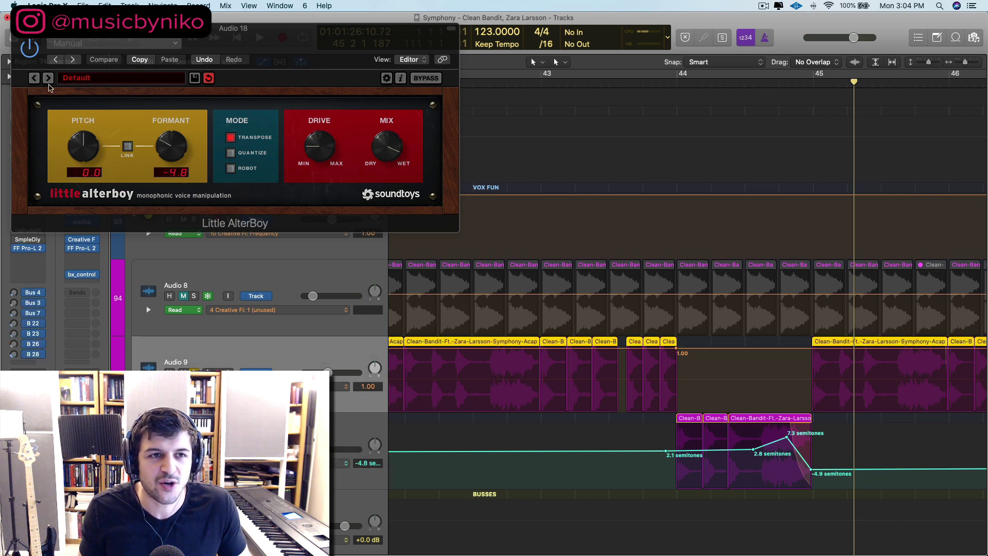
{"action": "left_click", "coordinate": [18, 30]}
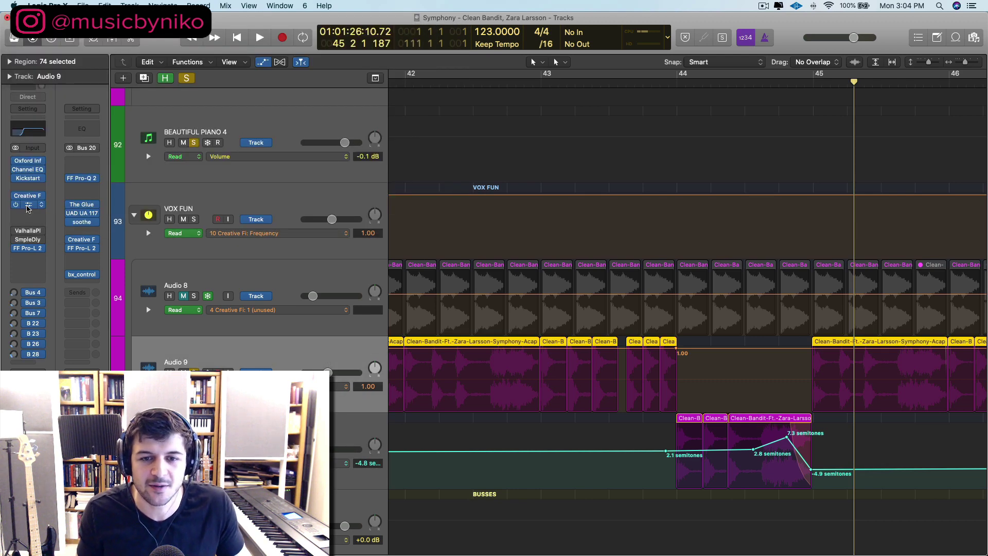
{"action": "key", "text": "v"}
{"action": "left_click", "coordinate": [495, 90]}
{"action": "key", "text": "space"}
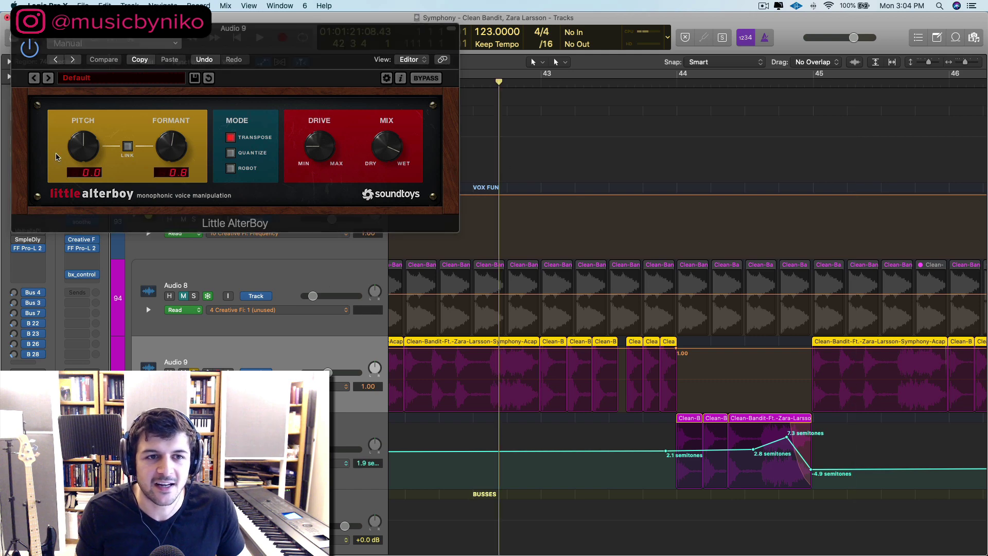
{"action": "left_click_drag", "start_coordinate": [165, 167], "coordinate": [143, 133]}
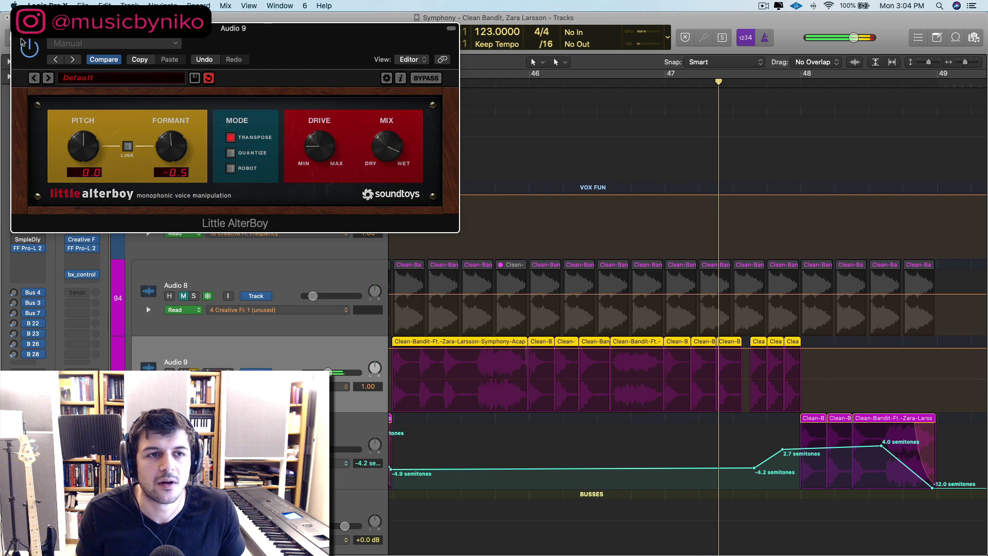
{"action": "key", "text": "space"}
{"action": "left_click", "coordinate": [16, 29]}
Clear the solo on all tracks and hide the track automation.
{"action": "scroll", "coordinate": [546, 230], "scroll_direction": "left", "scroll_amount": 5}
{"action": "scroll", "coordinate": [566, 308], "scroll_direction": "down", "scroll_amount": 4}
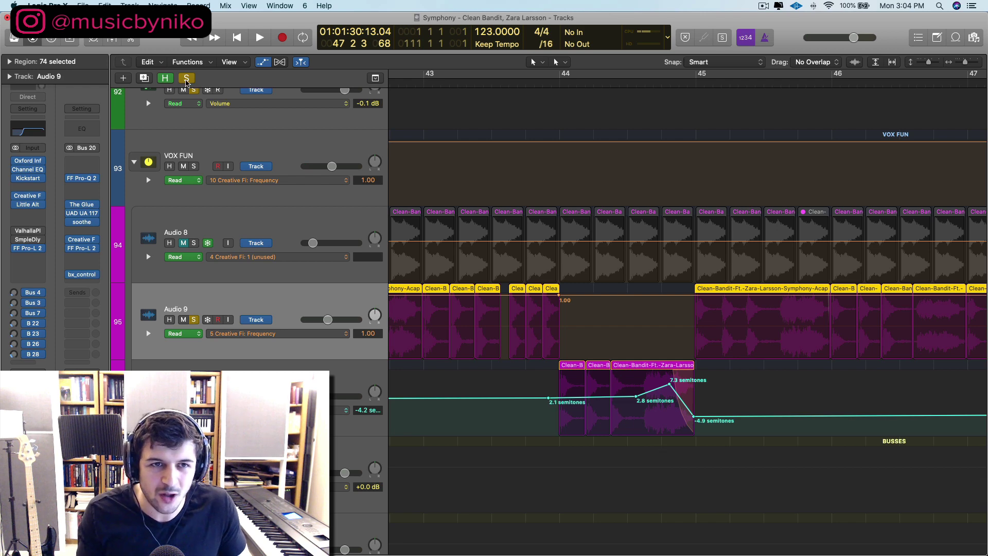
{"action": "left_click", "coordinate": [187, 77]}
{"action": "key", "text": "a"}
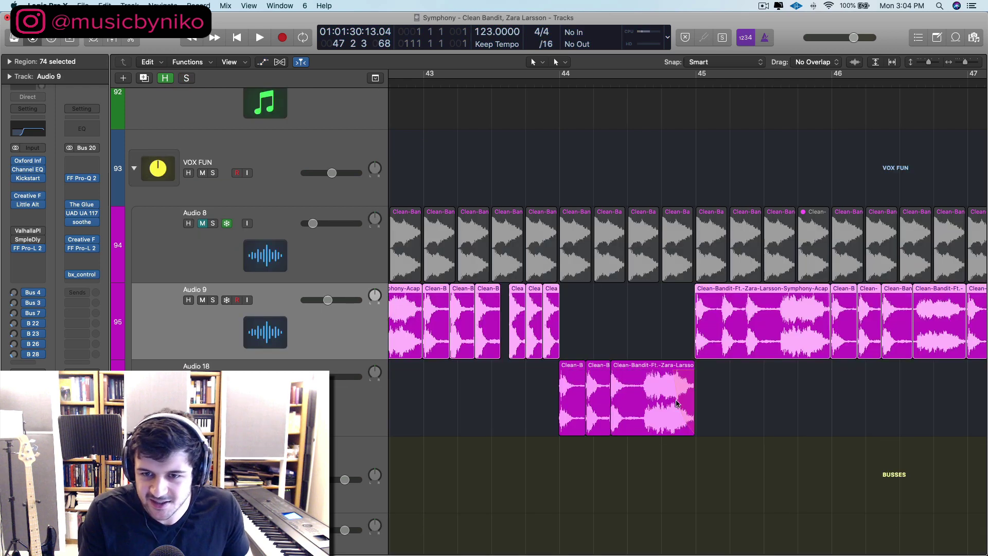
Solo the Audio 18 chops and play them from 43 4 2 through the last chop's slow-down fade.
{"action": "right_click", "coordinate": [676, 383]}
{"action": "left_click", "coordinate": [719, 376]}
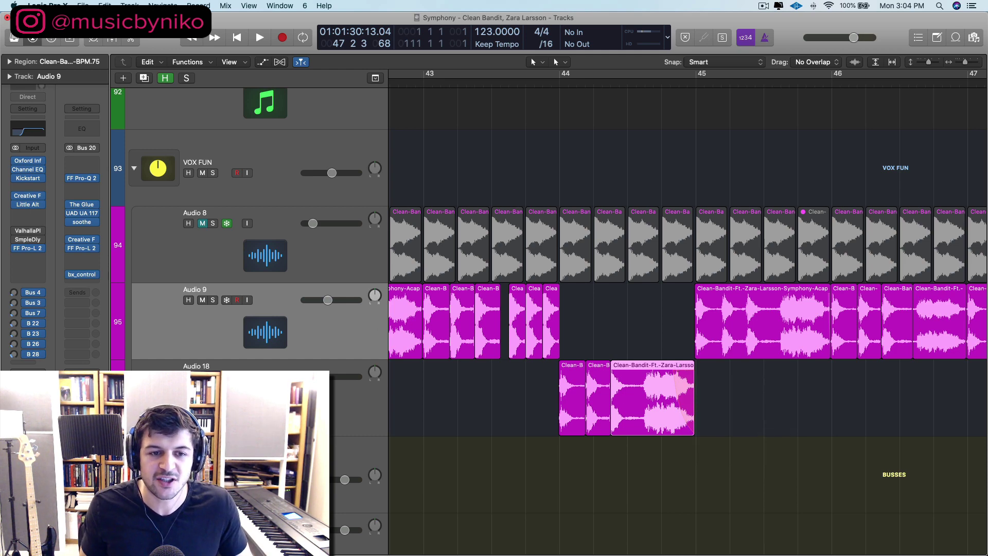
{"action": "key", "text": "ctrl+m"}
{"action": "key", "text": "ctrl+s"}
{"action": "left_click", "coordinate": [535, 80]}
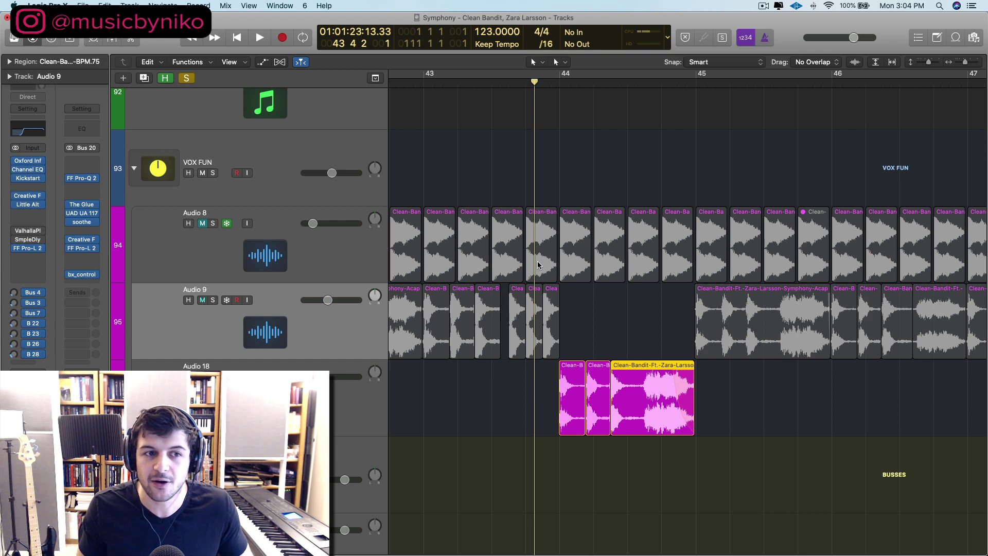
{"action": "key", "text": "space"}
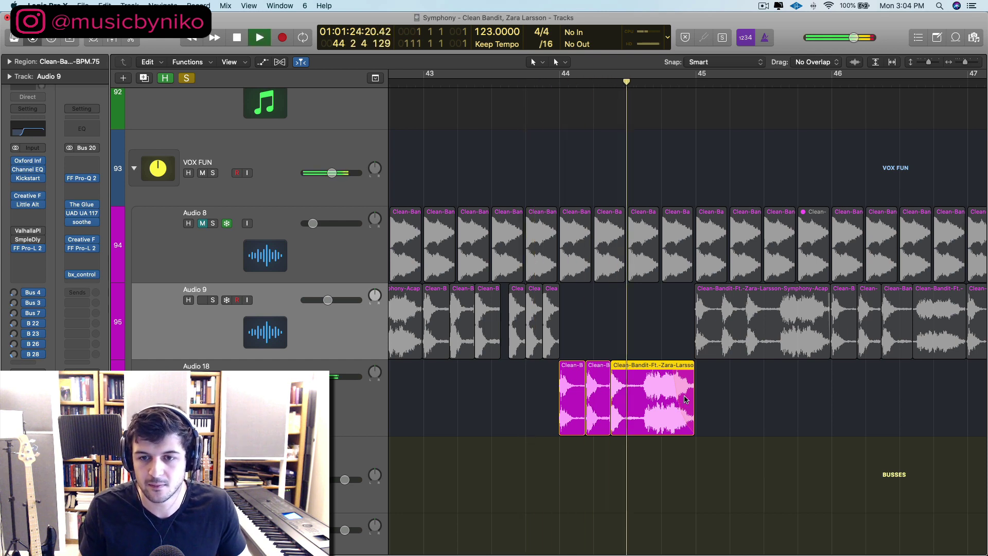
{"action": "key", "text": "space"}
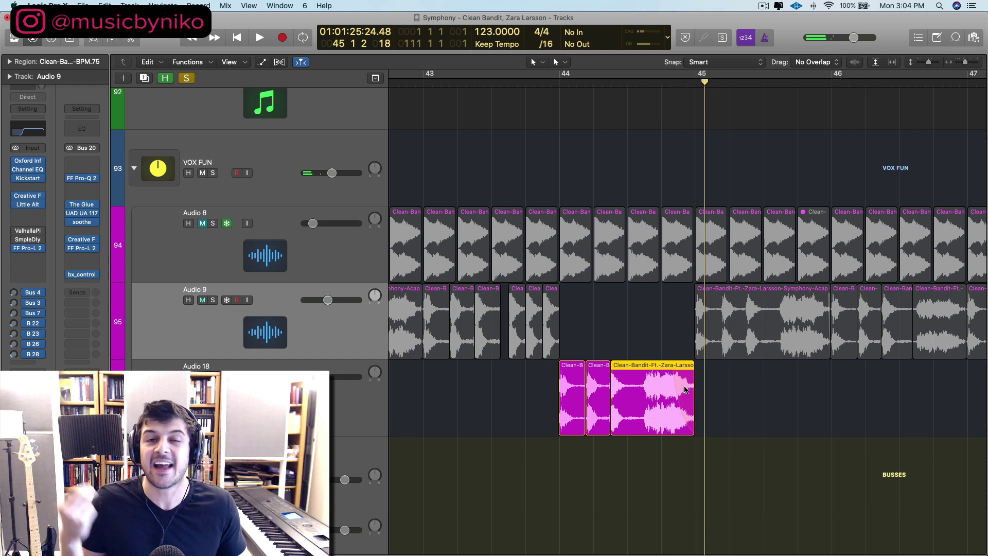
Switch the end of the last Audio 18 chop before bar 45 to a plain fade and play it from 43 4 2.
{"action": "right_click", "coordinate": [692, 385]}
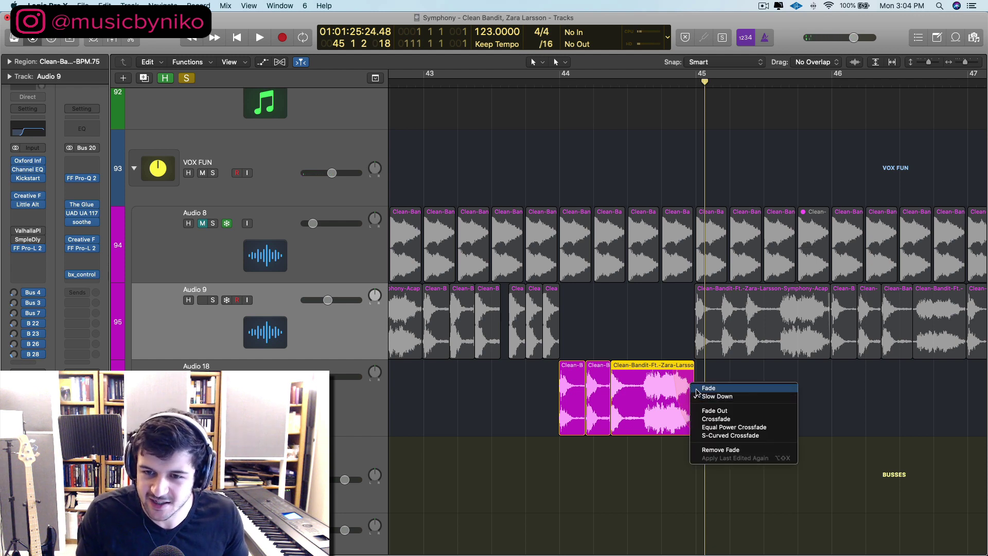
{"action": "left_click", "coordinate": [697, 389]}
{"action": "left_click", "coordinate": [535, 82]}
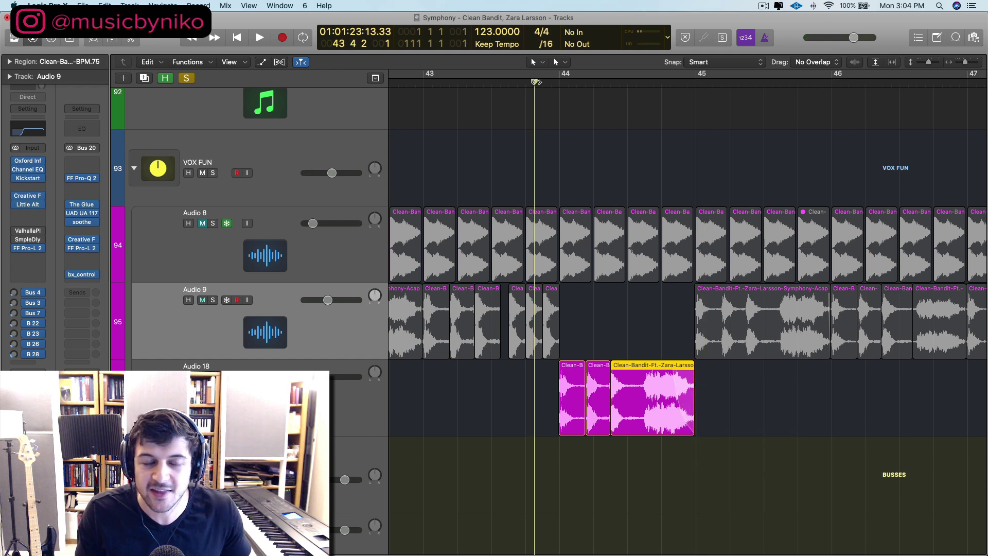
{"action": "key", "text": "space"}
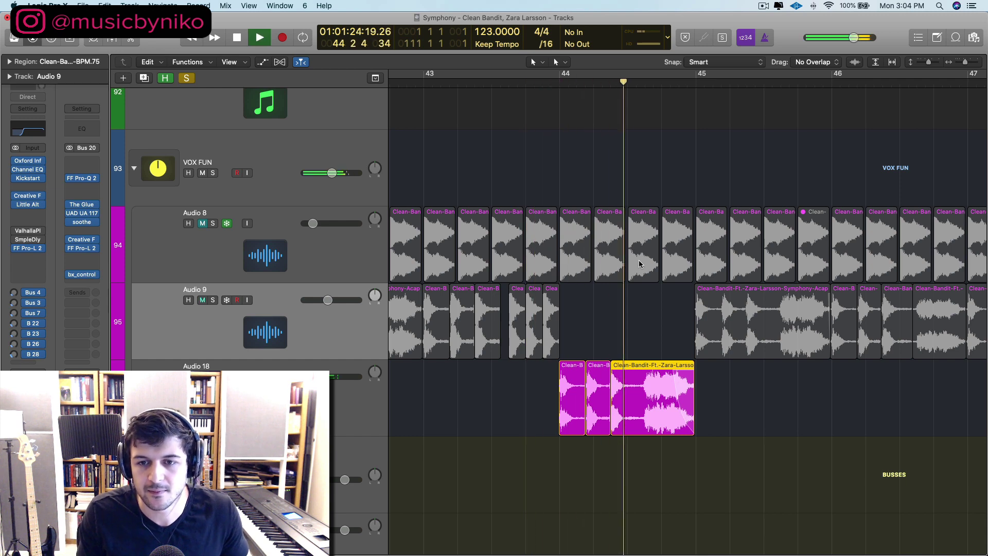
{"action": "key", "text": "space"}
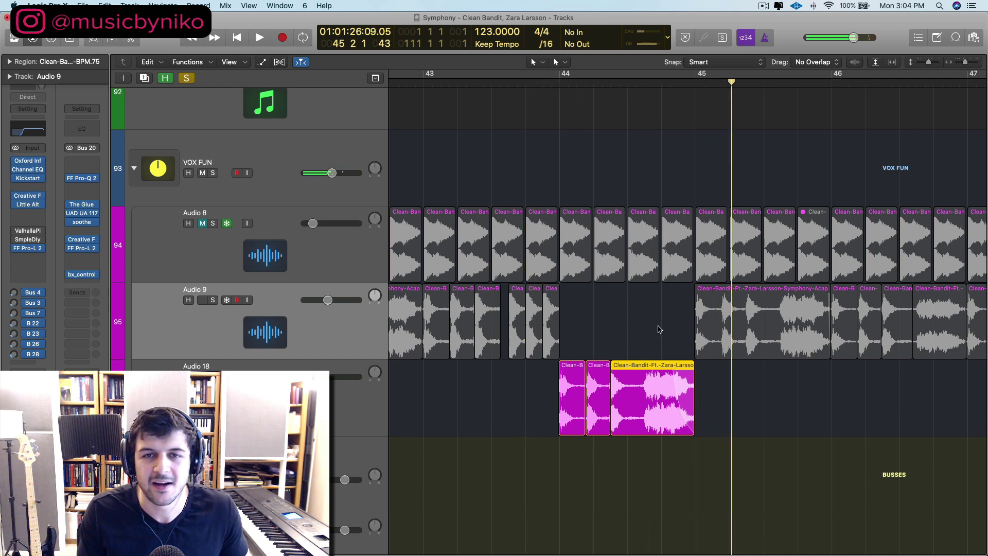
Set the fade type at the end of the last Audio 18 chop before bar 45 to Slow Down.
{"action": "right_click", "coordinate": [680, 391]}
{"action": "left_click", "coordinate": [690, 399]}
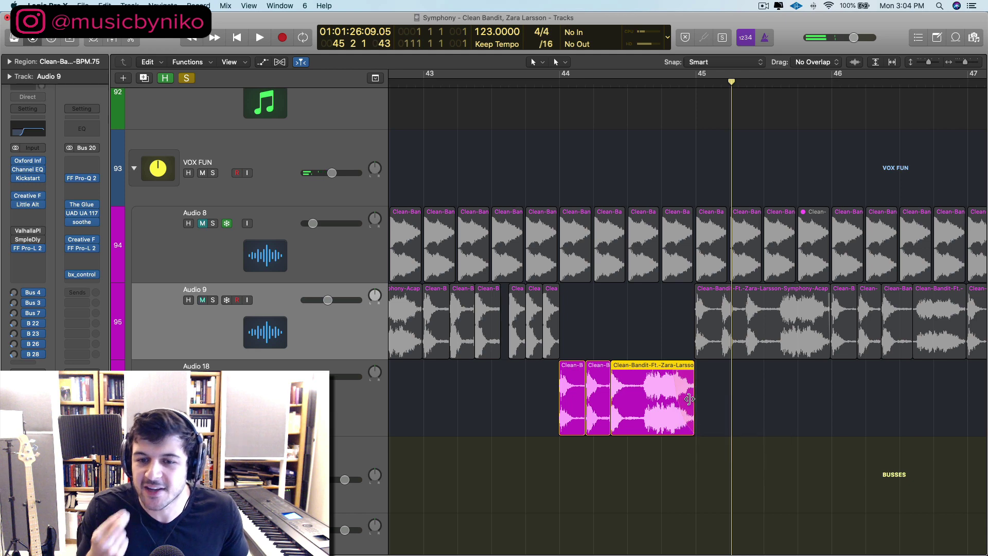
Examine how the vocal chops on Audio 8, Audio 9 and Audio 18 are arranged between about bars 35 and 53.
{"action": "key", "text": "super+Left"}
{"action": "key", "text": "super+Left"}
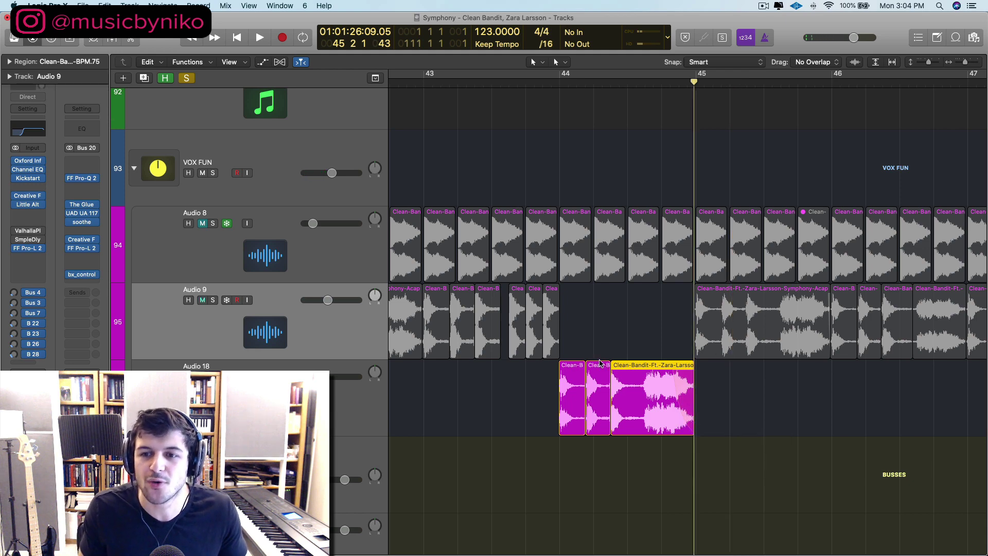
{"action": "key", "text": "super+Up"}
{"action": "key", "text": "super+Up"}
{"action": "key", "text": "super+Up"}
{"action": "key", "text": "super+Up"}
{"action": "key", "text": "super+Up"}
{"action": "key", "text": "super+Left"}
{"action": "key", "text": "super+Left"}
{"action": "key", "text": "super+Left"}
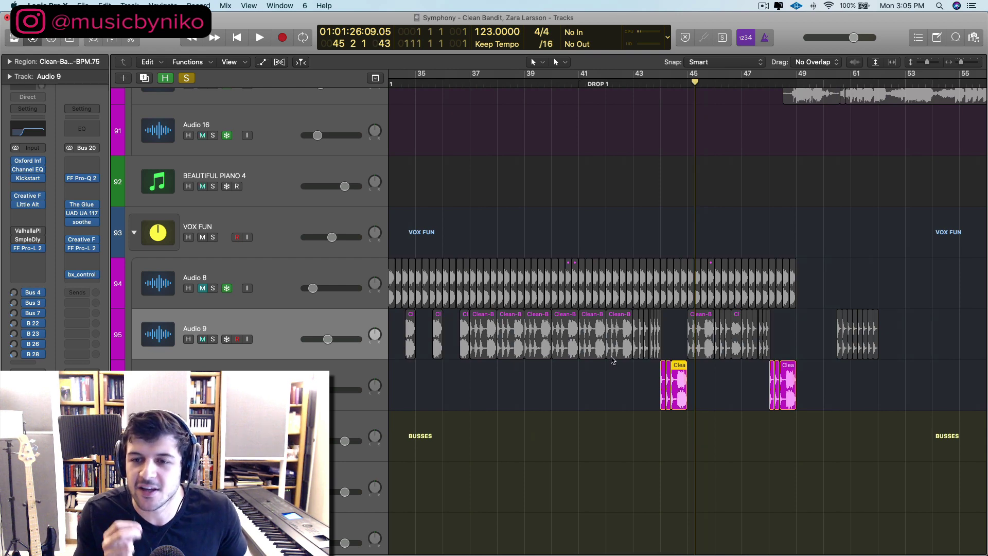
{"action": "left_click", "coordinate": [812, 308]}
{"action": "scroll", "coordinate": [803, 309], "scroll_direction": "up", "scroll_amount": 5}
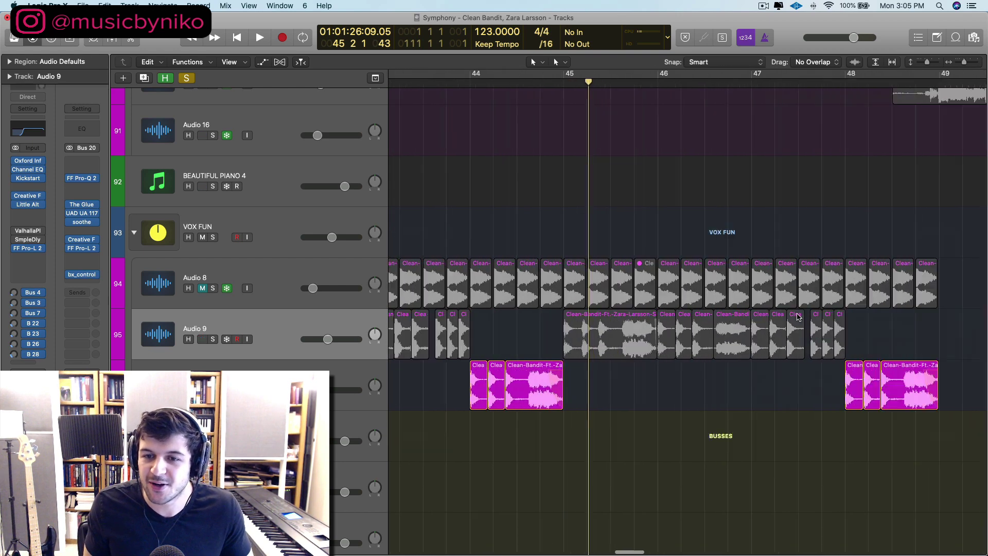
{"action": "scroll", "coordinate": [796, 315], "scroll_direction": "right", "scroll_amount": 5}
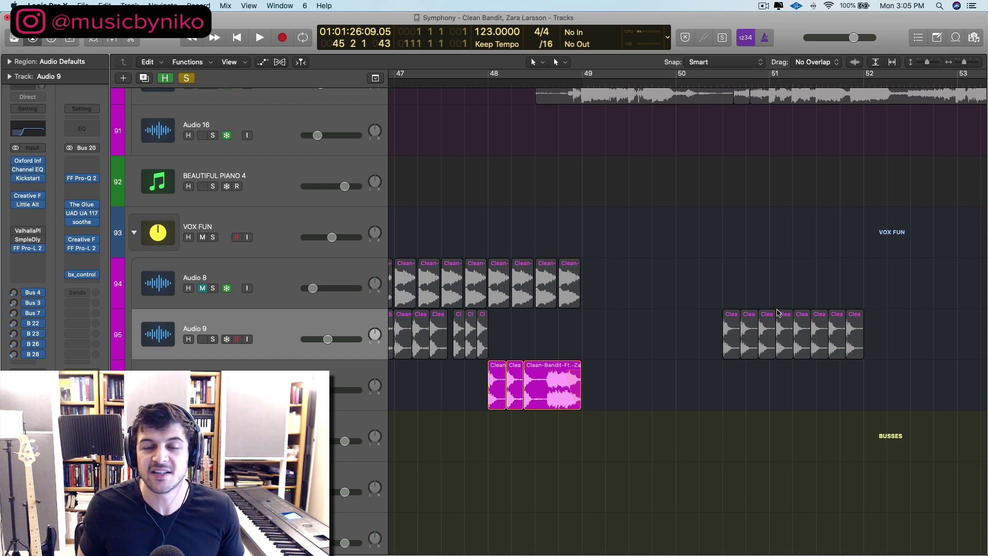
{"action": "scroll", "coordinate": [541, 214], "scroll_direction": "left", "scroll_amount": 5}
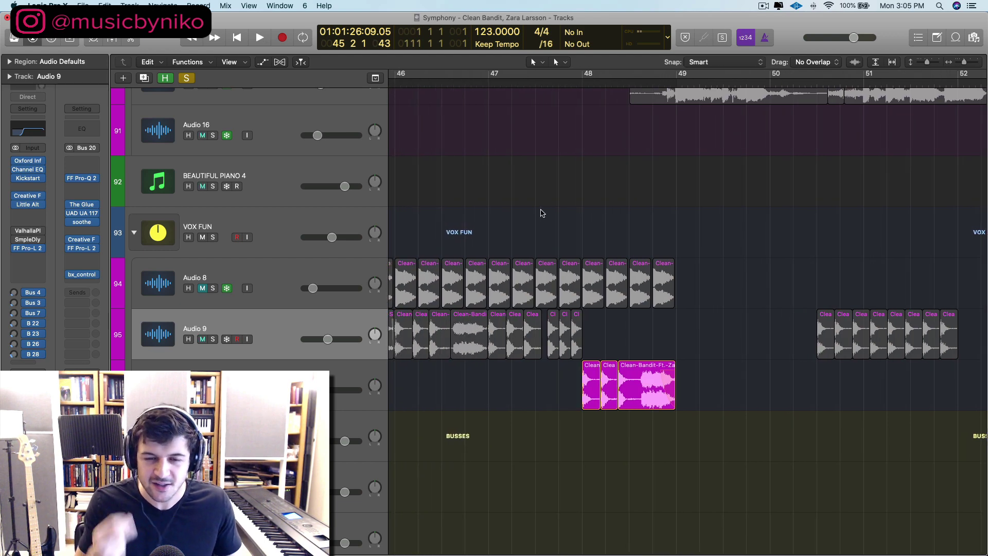
{"action": "scroll", "coordinate": [541, 214], "scroll_direction": "left", "scroll_amount": 5}
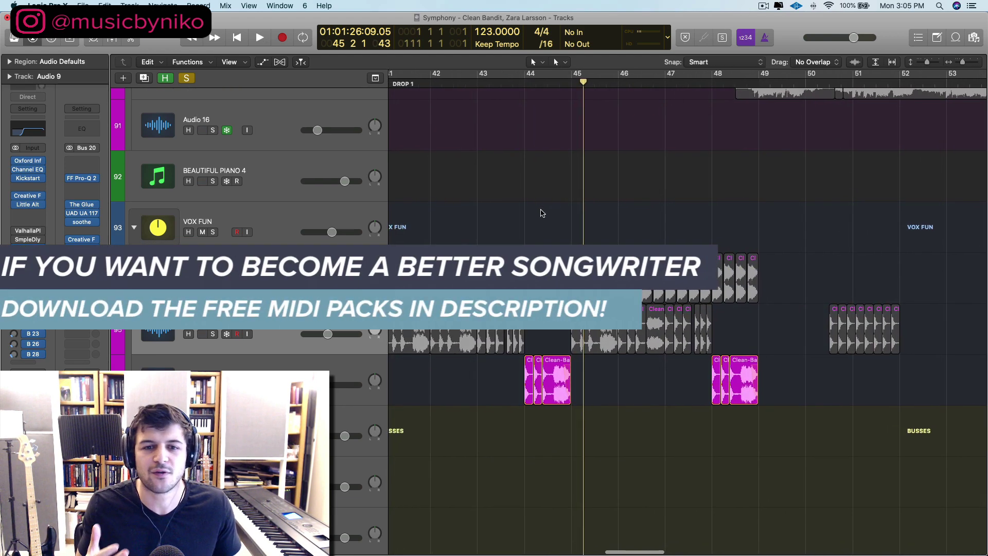
{"action": "scroll", "coordinate": [541, 214], "scroll_direction": "left", "scroll_amount": 5}
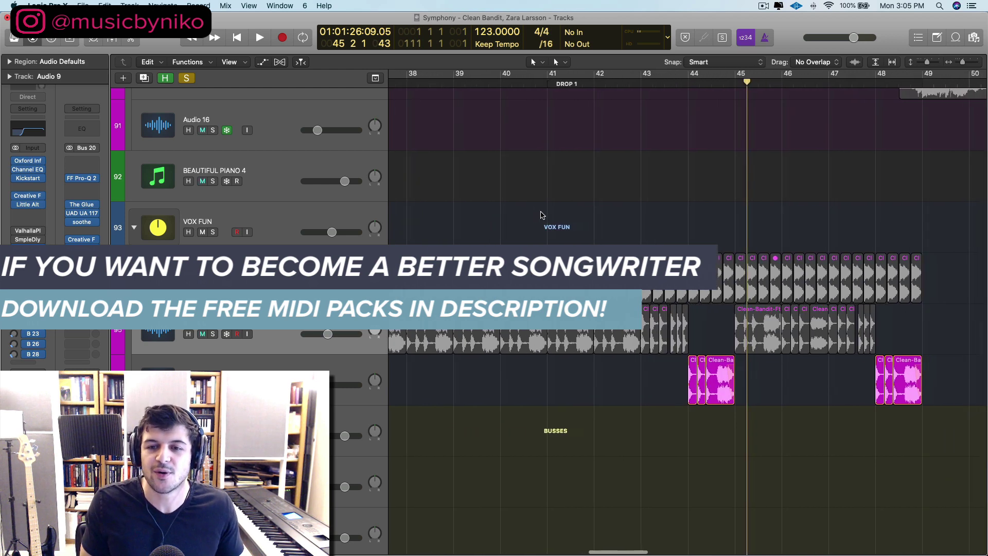
Solo the Audio 9 track alongside Audio 18.
{"action": "key", "text": "super+Down"}
{"action": "key", "text": "super+Down"}
{"action": "key", "text": "super+Down"}
{"action": "key", "text": "super+Down"}
{"action": "key", "text": "super+Down"}
{"action": "key", "text": "super+Right"}
{"action": "key", "text": "super+Right"}
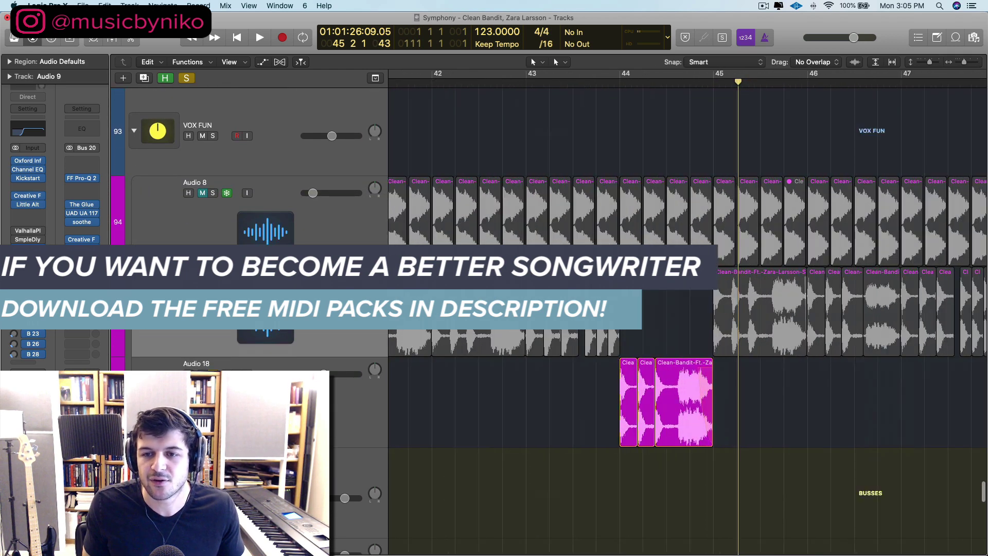
{"action": "key", "text": "super+Right"}
{"action": "key", "text": "super+Up"}
{"action": "key", "text": "super+Up"}
{"action": "left_click", "coordinate": [215, 307]}
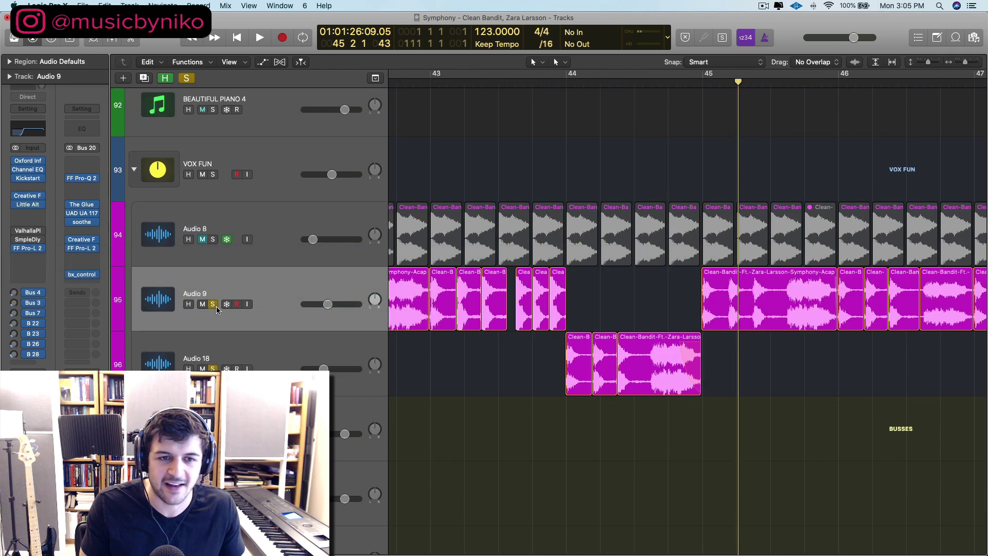
Show the track automation and examine the Creative Filter frequency curve on Audio 9 and the formant curve on Audio 18.
{"action": "key", "text": "a"}
{"action": "scroll", "coordinate": [427, 306], "scroll_direction": "left", "scroll_amount": 5}
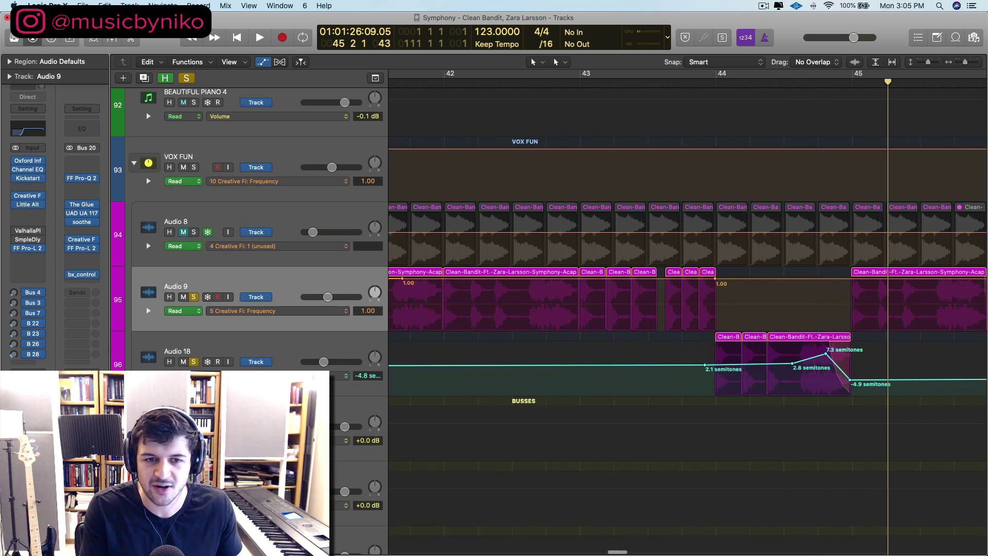
{"action": "left_click", "coordinate": [288, 375]}
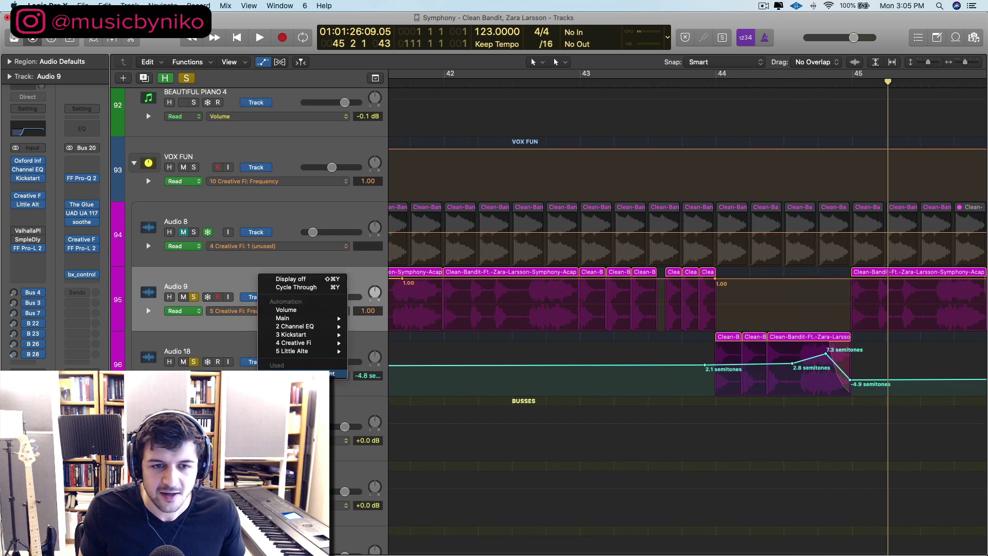
{"action": "left_click", "coordinate": [517, 354]}
{"action": "key", "text": "super+Left"}
{"action": "key", "text": "super+Left"}
{"action": "scroll", "coordinate": [517, 354], "scroll_direction": "left", "scroll_amount": 5}
{"action": "key", "text": "super+Left"}
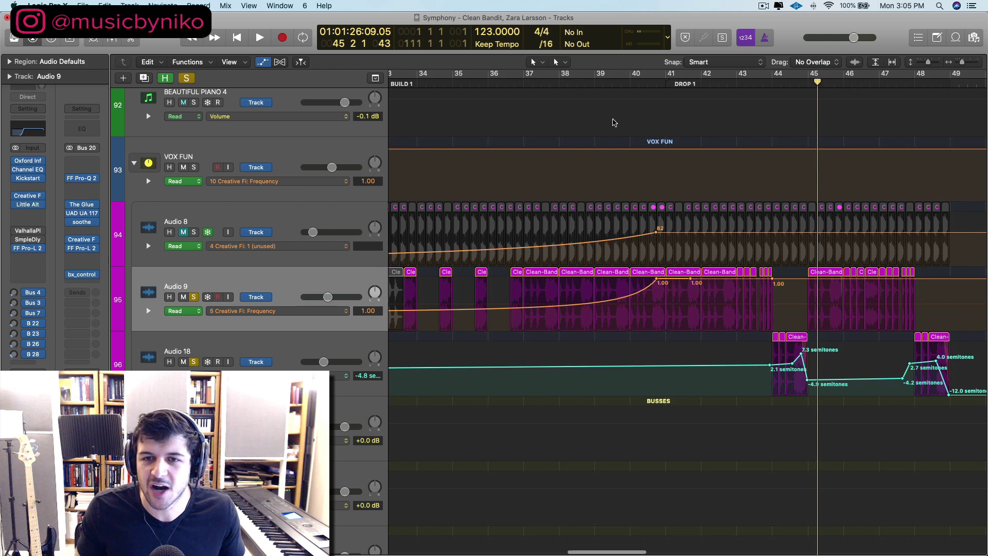
Open Creative Filter on Audio 9 and watch its cutoff automation while playing from 39 4, then close the plug-in.
{"action": "left_click", "coordinate": [620, 82]}
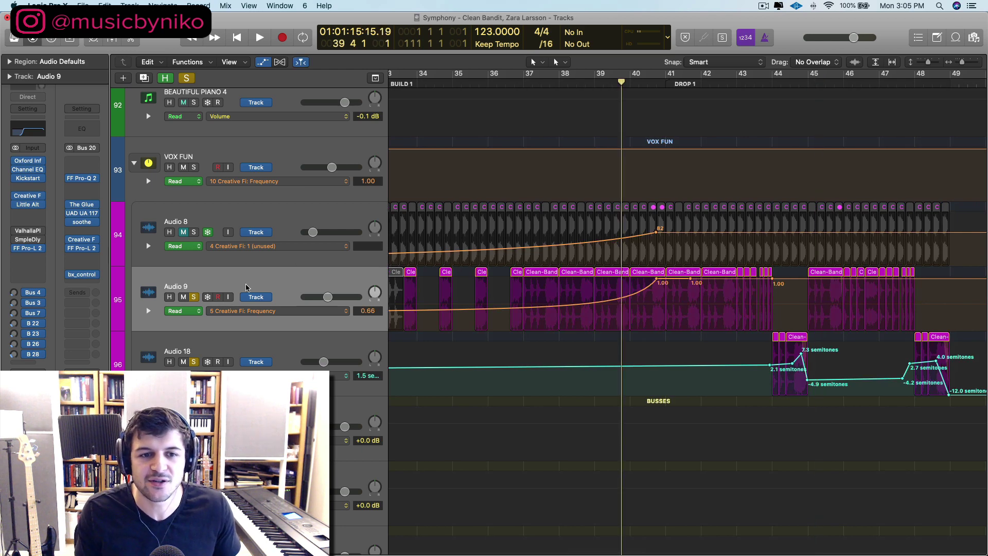
{"action": "left_click", "coordinate": [28, 196]}
{"action": "key", "text": "space"}
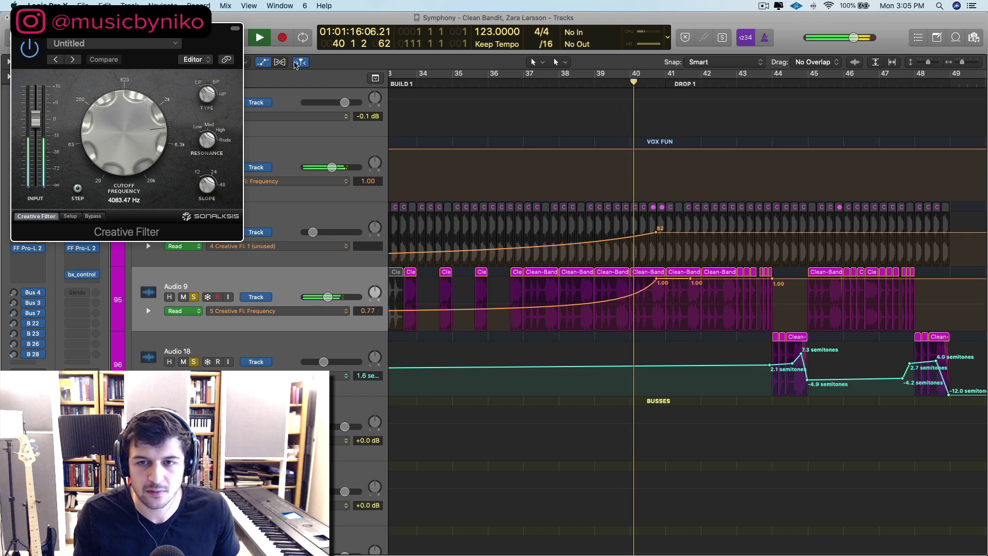
{"action": "key", "text": "super+w"}
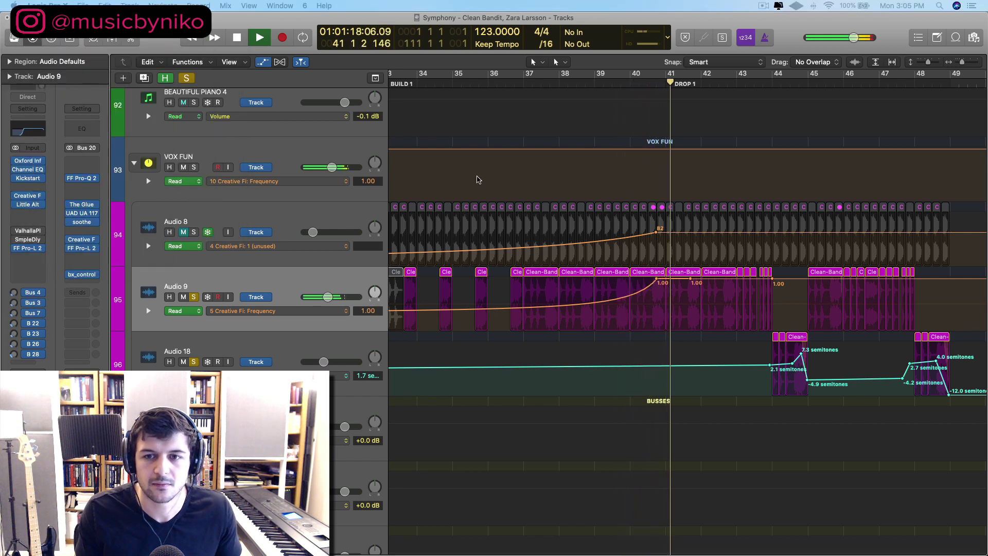
Clear the solo on all tracks and play the full mix from about bar 39 to the start of bar 45.
{"action": "left_click", "coordinate": [593, 82]}
{"action": "left_click", "coordinate": [184, 78]}
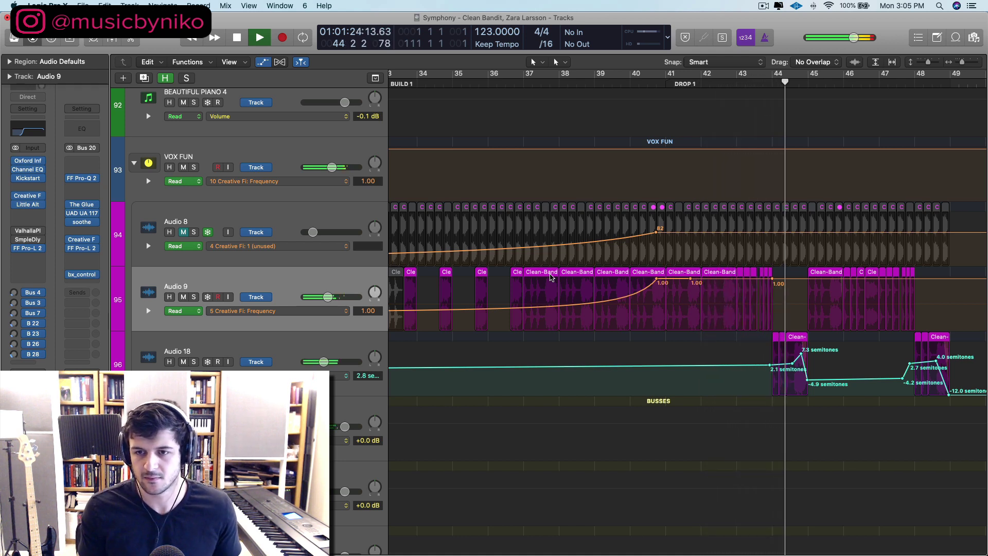
{"action": "key", "text": "space"}
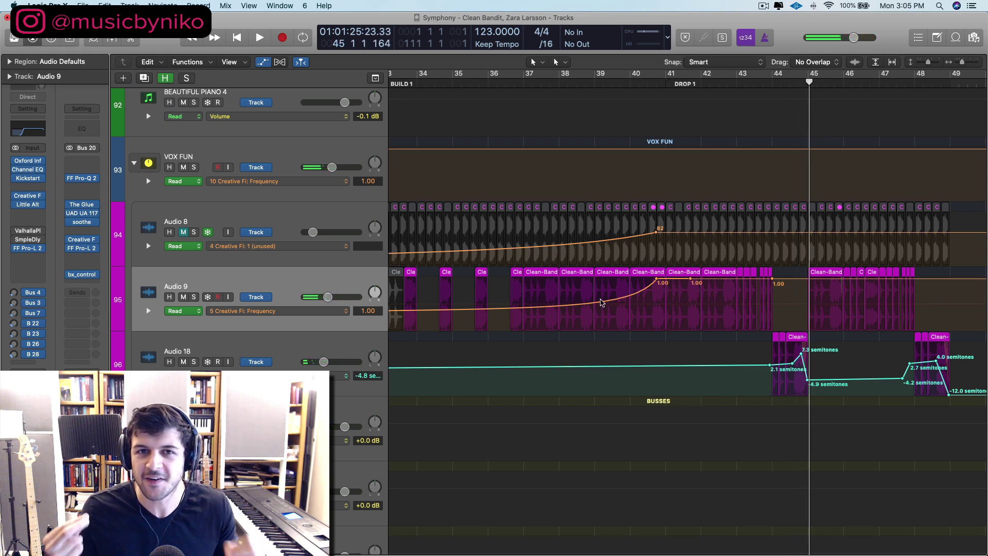
Hide the track automation and look over the Audio 9 and Audio 18 chops across DROP 1.
{"action": "key", "text": "a"}
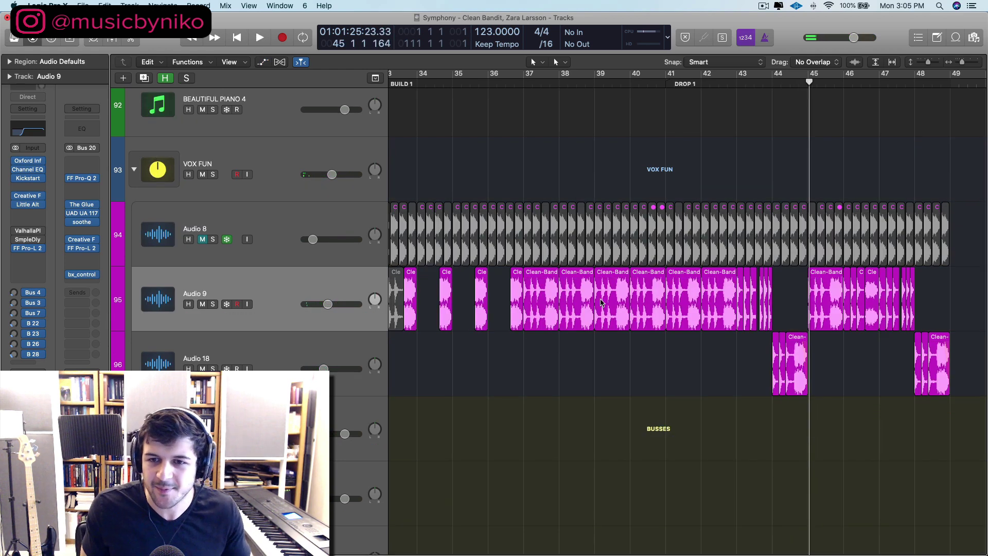
{"action": "key", "text": "super+Left"}
{"action": "key", "text": "super+Left"}
{"action": "scroll", "coordinate": [600, 300], "scroll_direction": "right", "scroll_amount": 5}
{"action": "key", "text": "super+Right"}
{"action": "key", "text": "super+Right"}
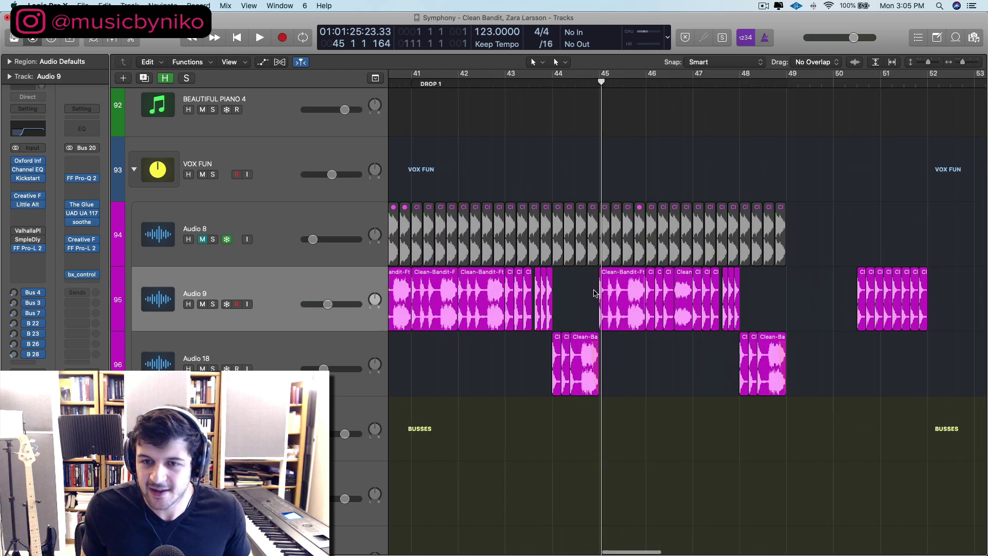
{"action": "key", "text": "super+Down"}
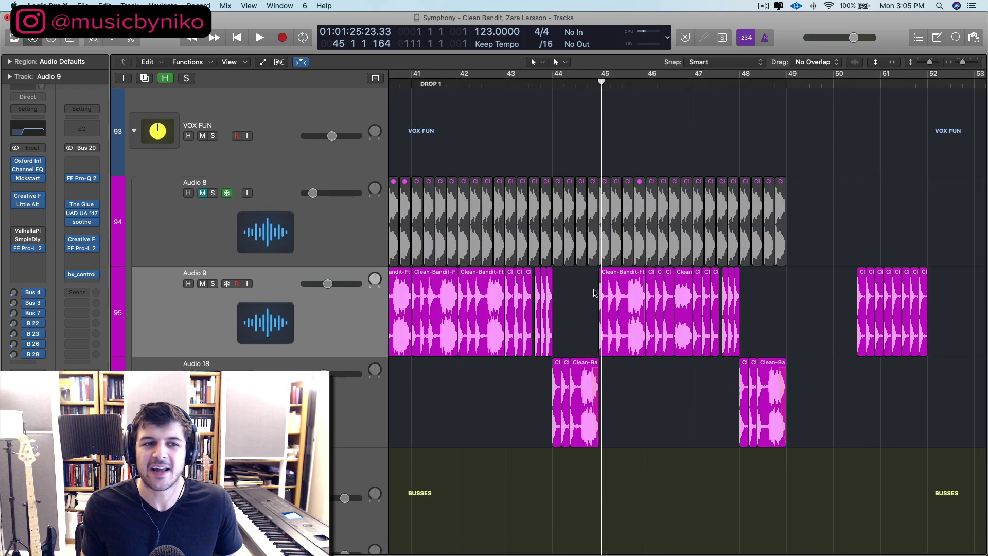
{"action": "scroll", "coordinate": [595, 292], "scroll_direction": "down", "scroll_amount": 1}
{"action": "scroll", "coordinate": [574, 281], "scroll_direction": "left", "scroll_amount": 2}
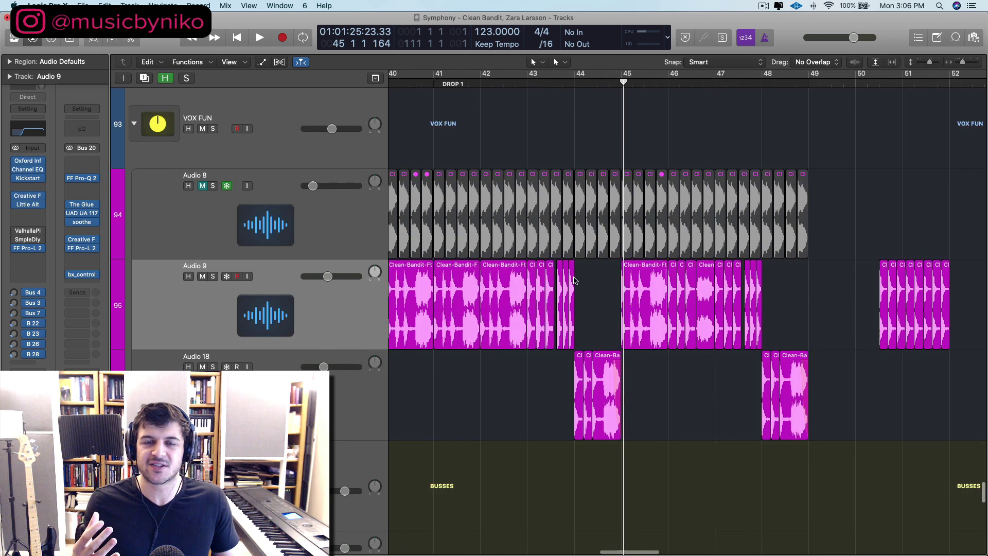